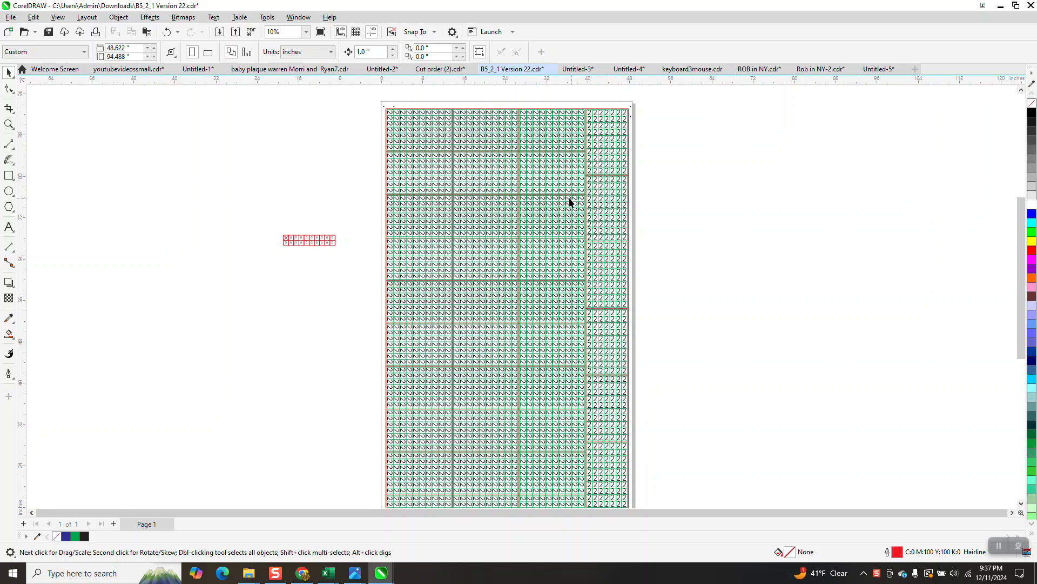
Delete the large grid of numbered tiles from the page, keeping the small tag row beside it
left_click(9, 124)
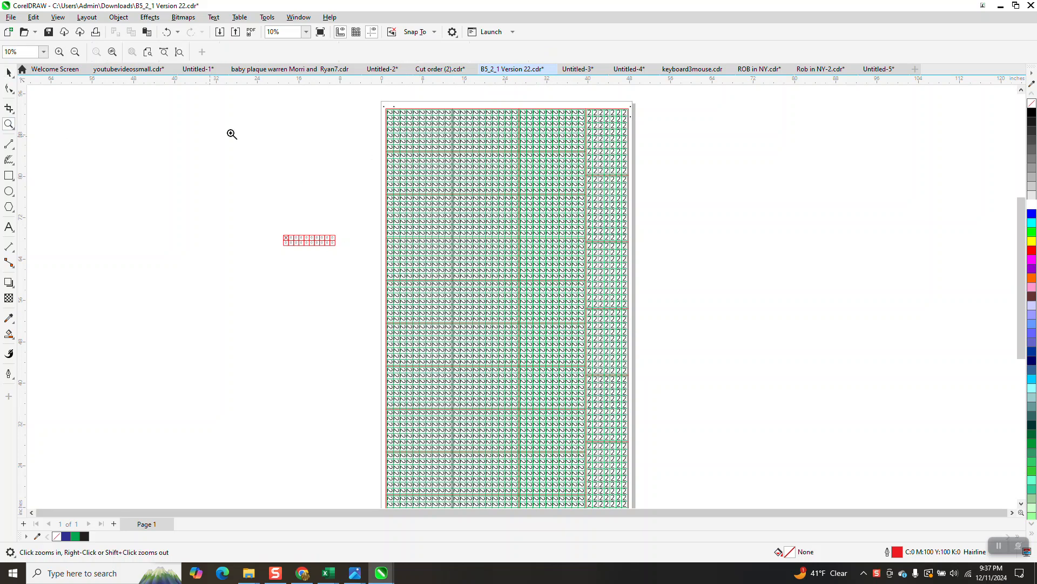
left_click_drag(374, 111, 491, 151)
scroll(323, 178, "down", 5)
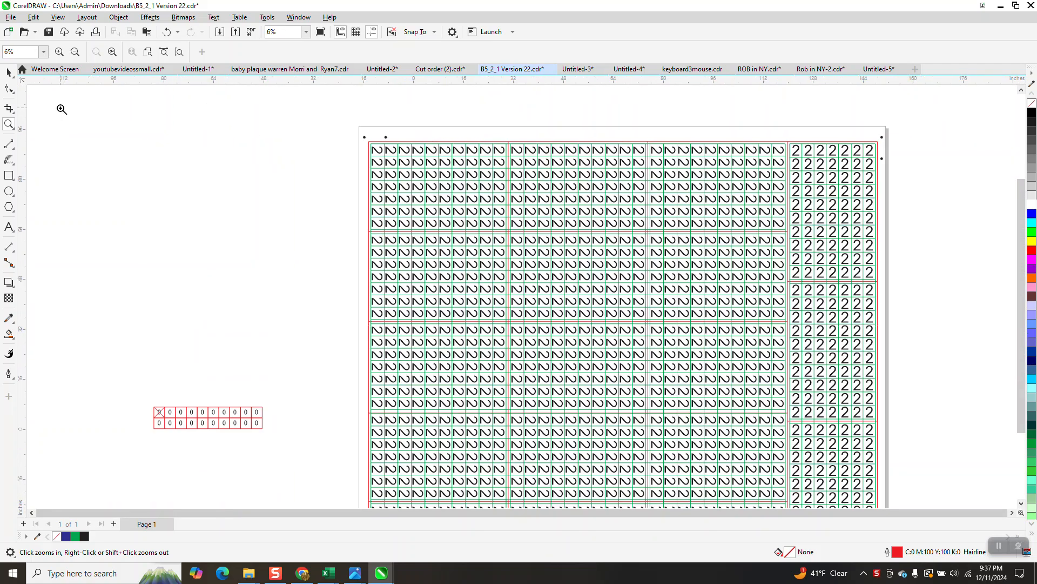
left_click(9, 72)
left_click_drag(417, 166, 638, 468)
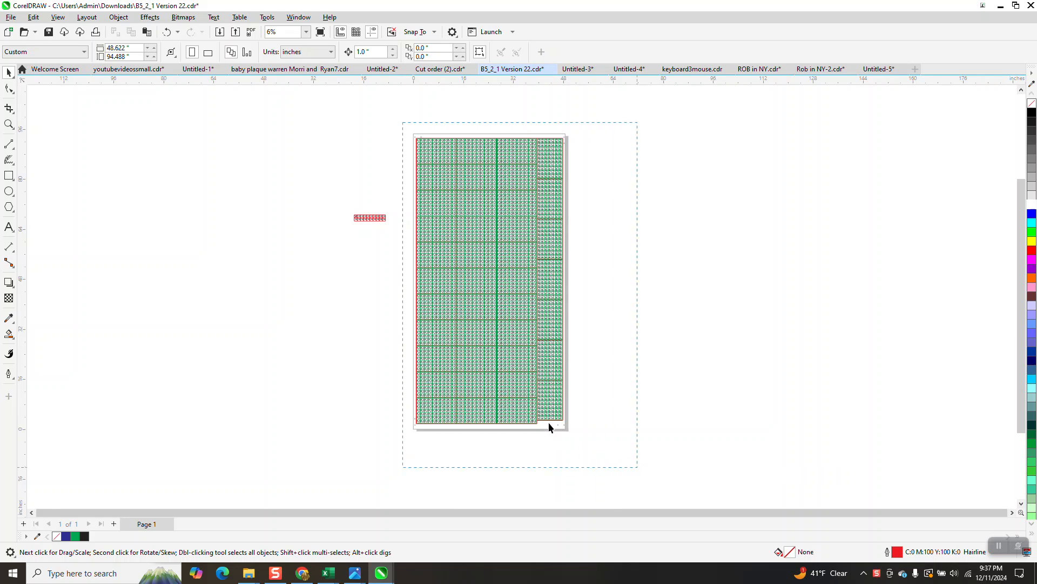
left_click(534, 356)
key("Delete")
Select the first digit of the small tag row and replace all 0 characters on the current page with 1 via Find and Replace Text
left_click(9, 124)
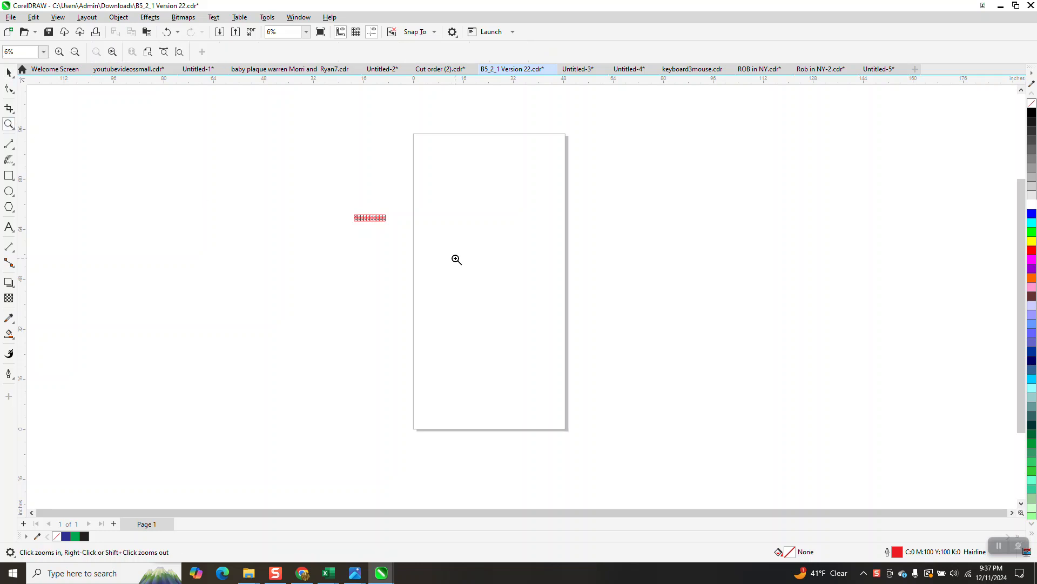
left_click_drag(347, 210, 430, 243)
left_click_drag(138, 178, 588, 308)
left_click(9, 72)
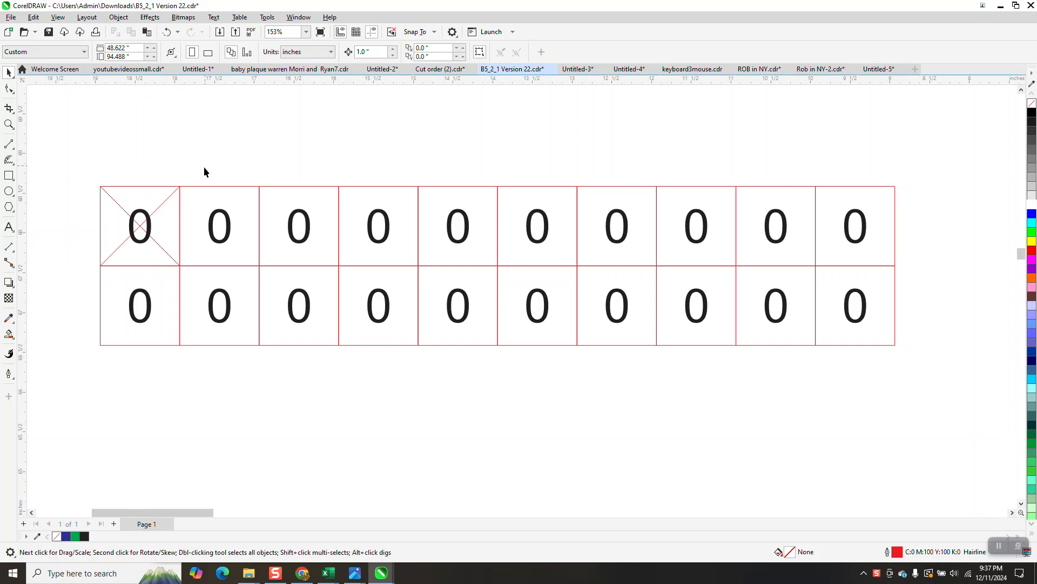
left_click(146, 214)
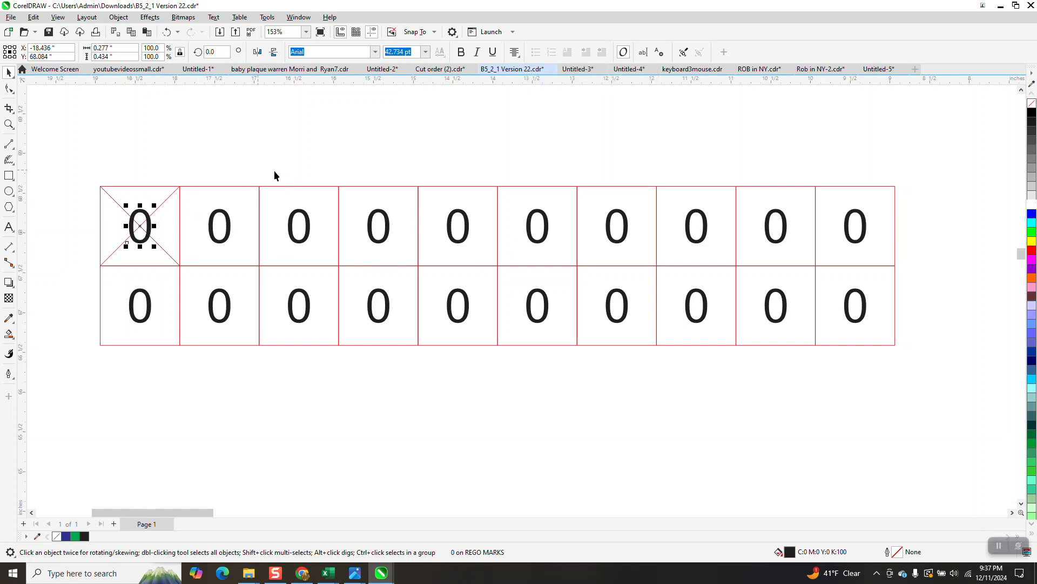
left_click(33, 17)
left_click(80, 228)
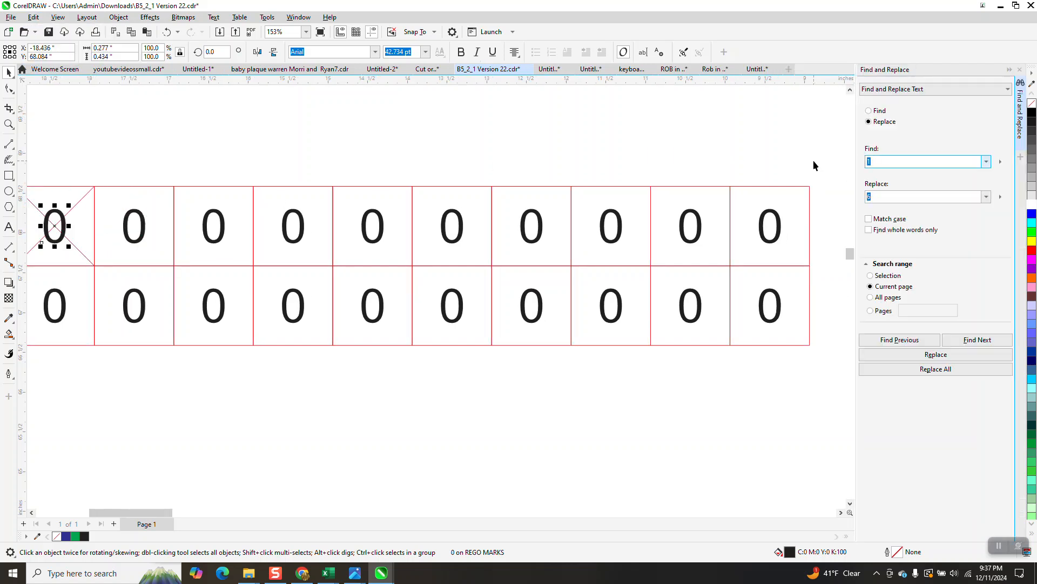
type("0")
left_click(876, 195)
double_click(877, 196)
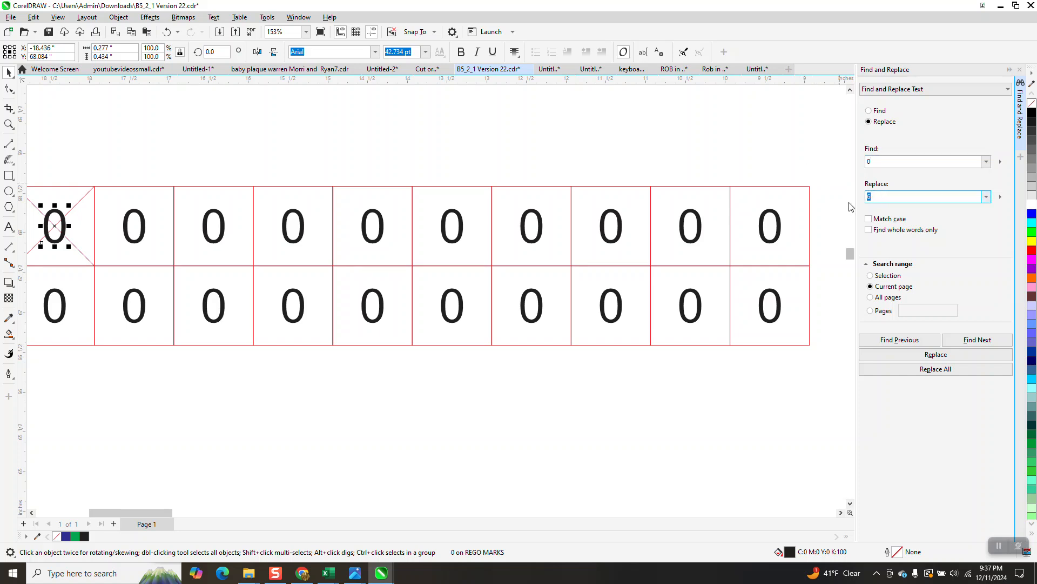
left_click(947, 371)
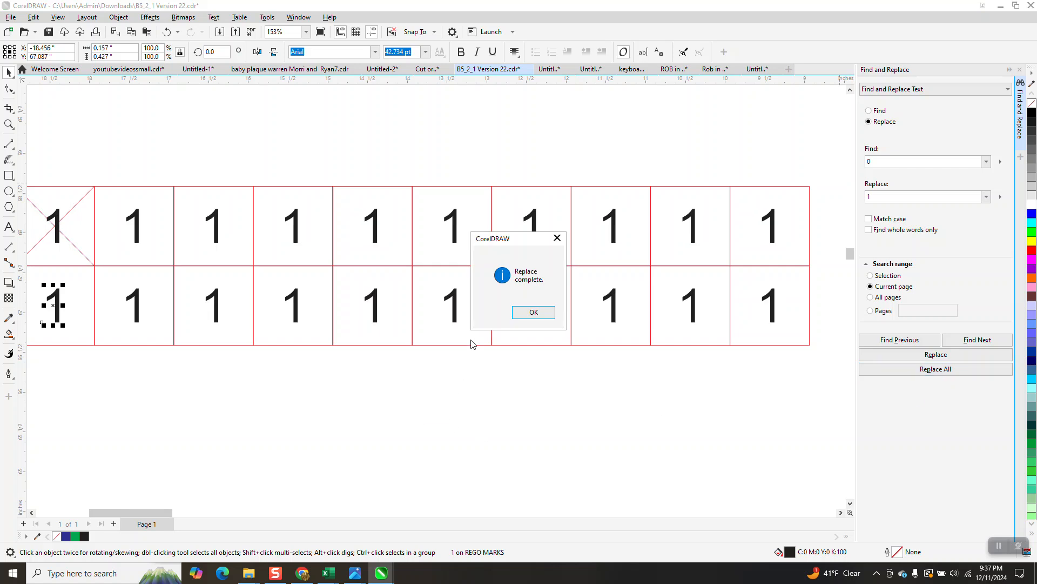
left_click(534, 312)
Undo the replacement of 0 with 1 on the tag digits
scroll(138, 243, "down", 1)
left_click_drag(47, 192, 136, 259)
left_click(9, 72)
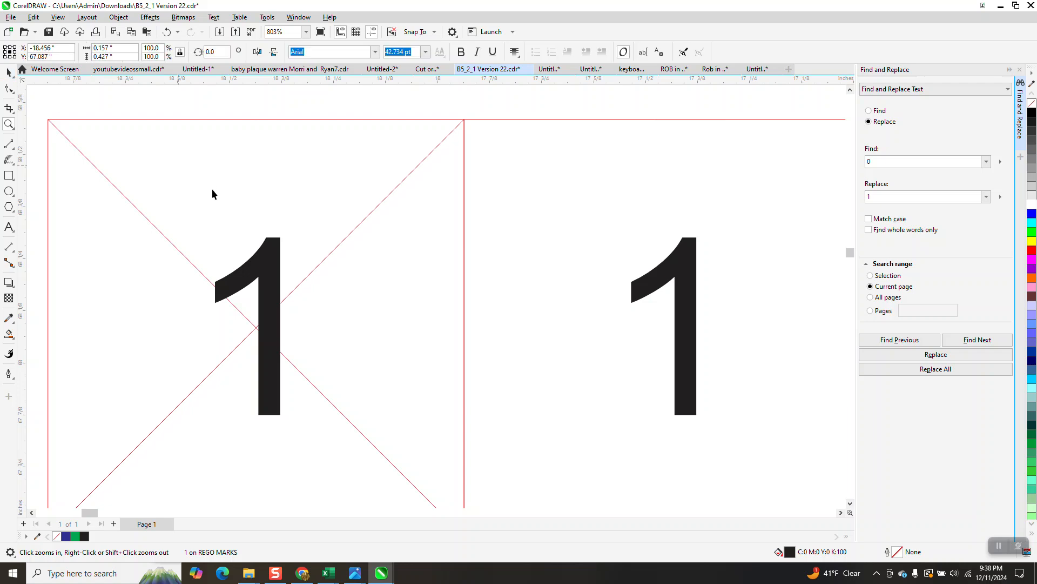
left_click(275, 261)
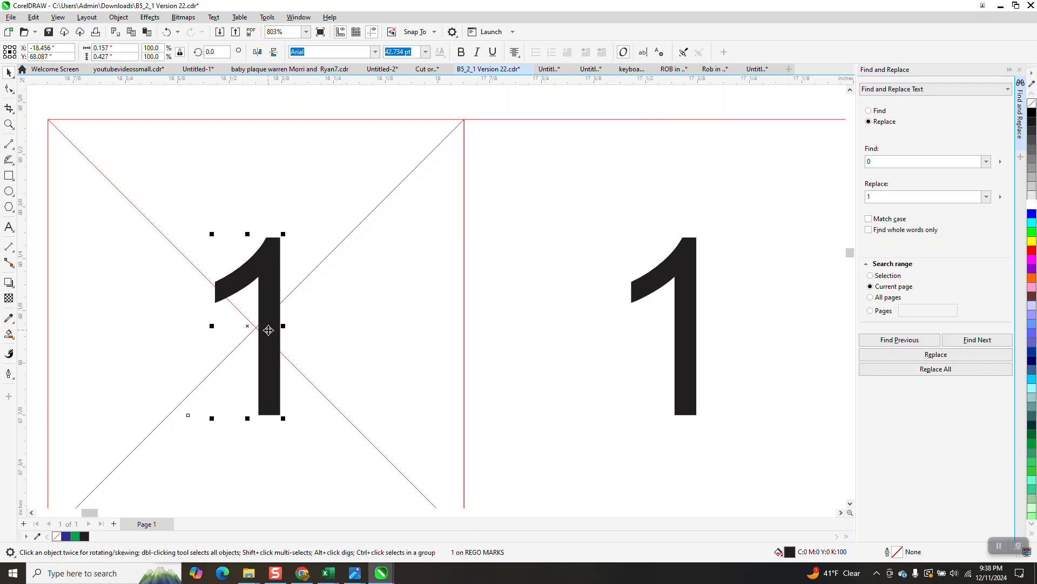
left_click(166, 31)
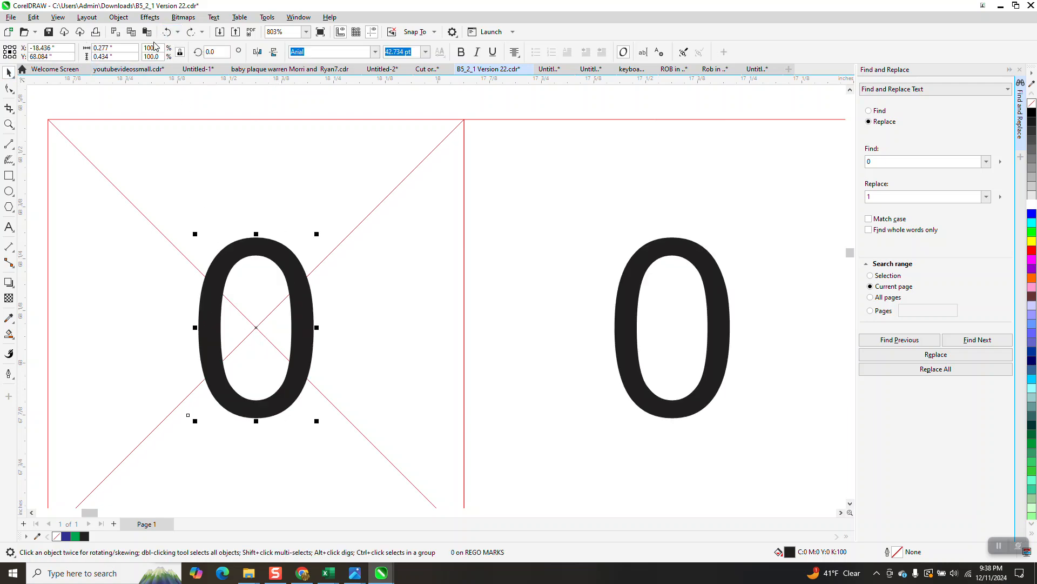
Replace all 0 characters on the current page with 5
scroll(83, 132, "down", 2)
left_click(890, 196)
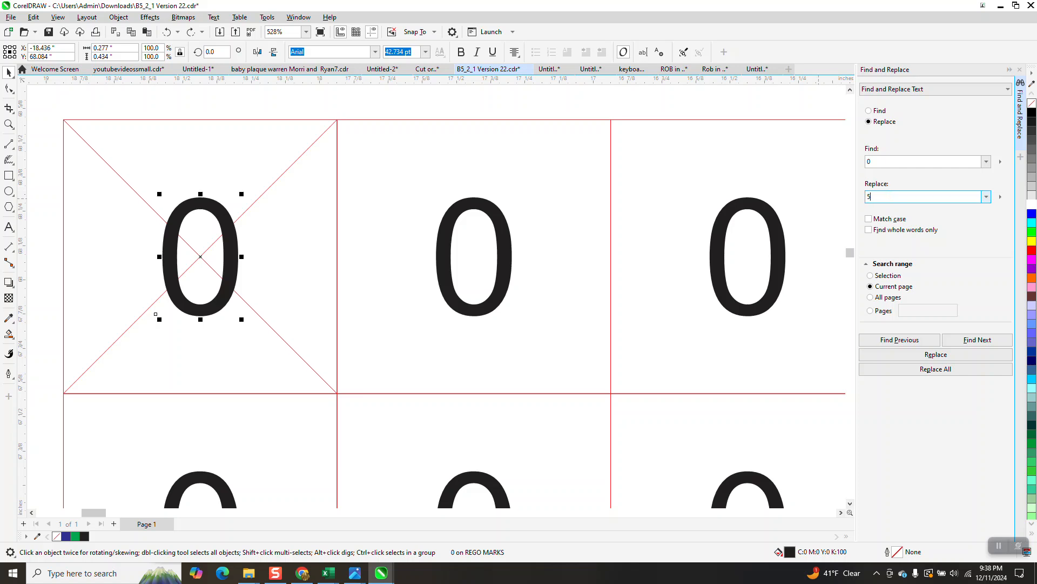
left_click(951, 369)
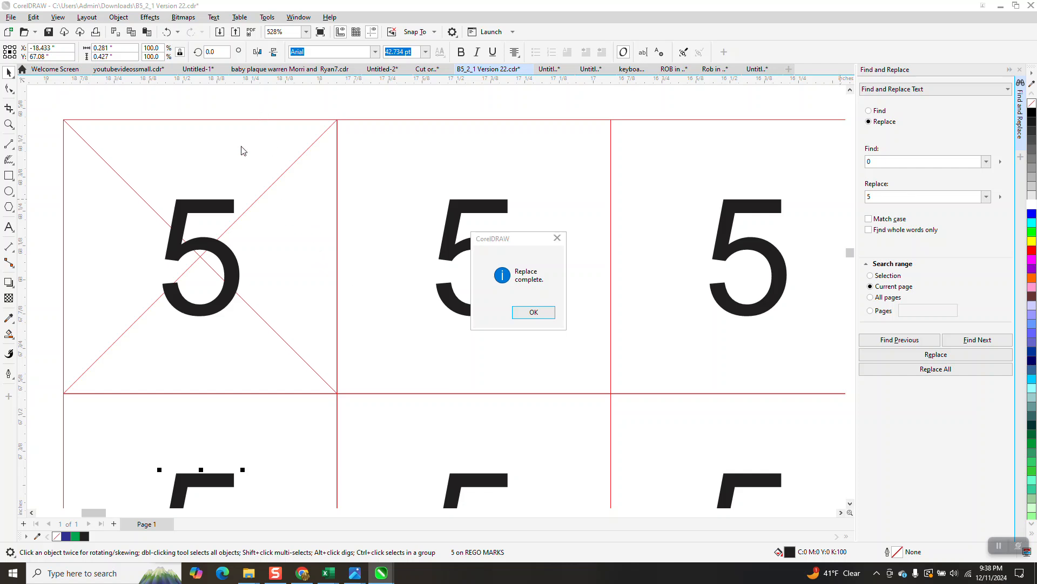
left_click(533, 313)
Replace all 5 characters on the current page with 9
left_click(225, 210)
left_click(497, 257)
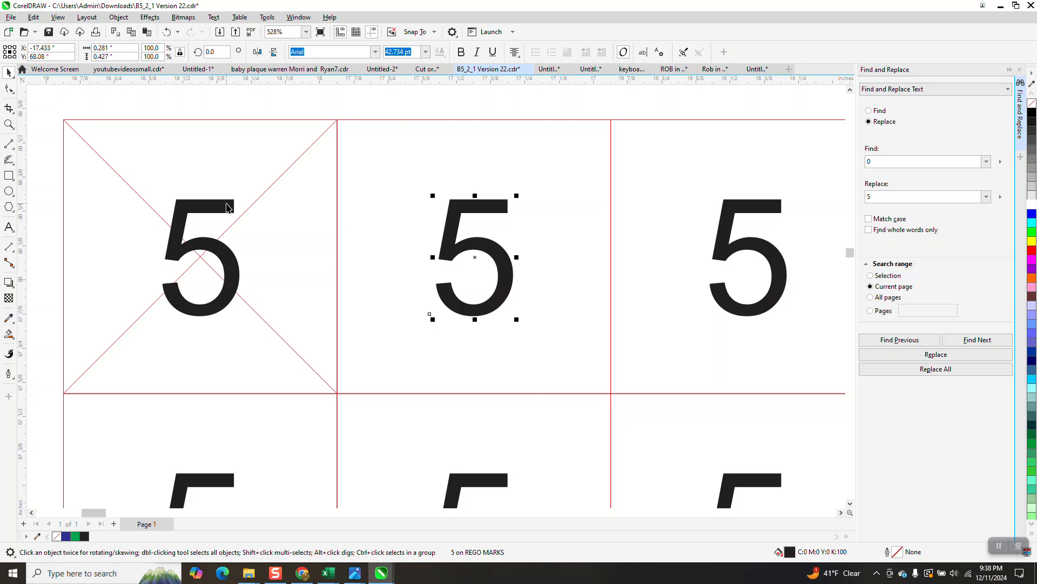
left_click(883, 164)
key("Tab")
left_click(932, 369)
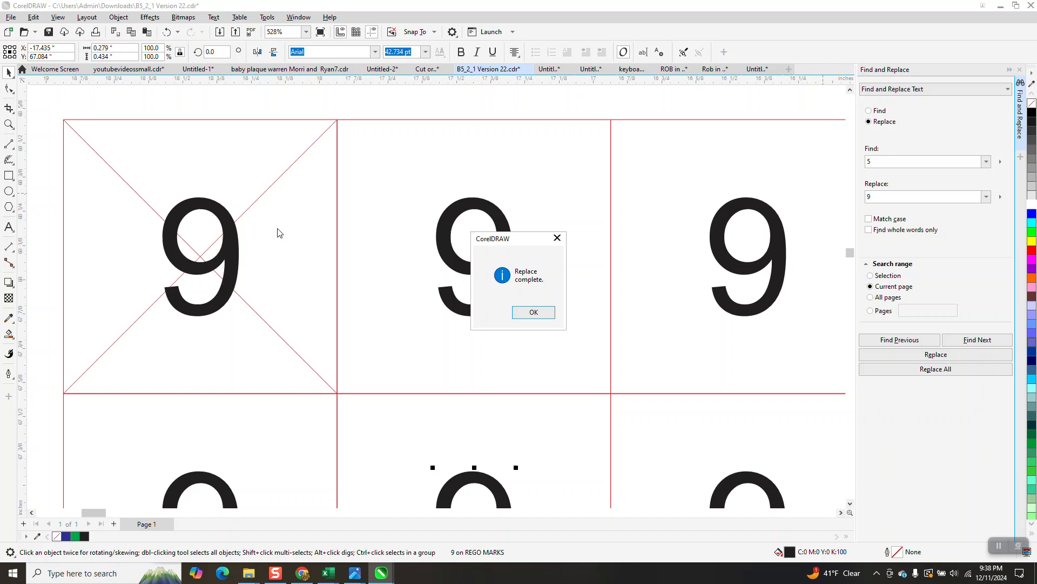
left_click(534, 313)
Replace all 9 characters on the current page with 4
left_click(218, 204)
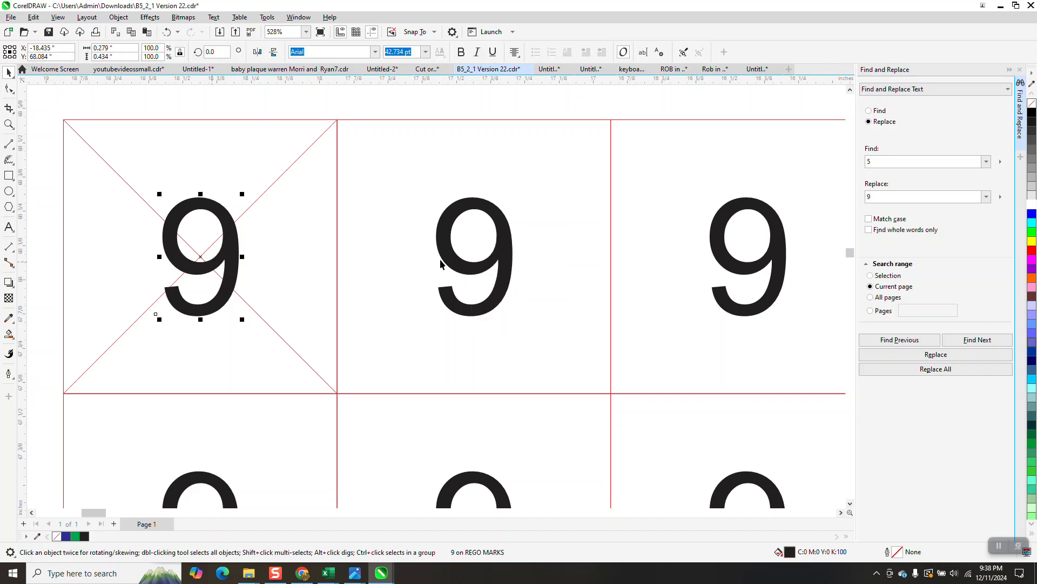
scroll(427, 260, "down", 1)
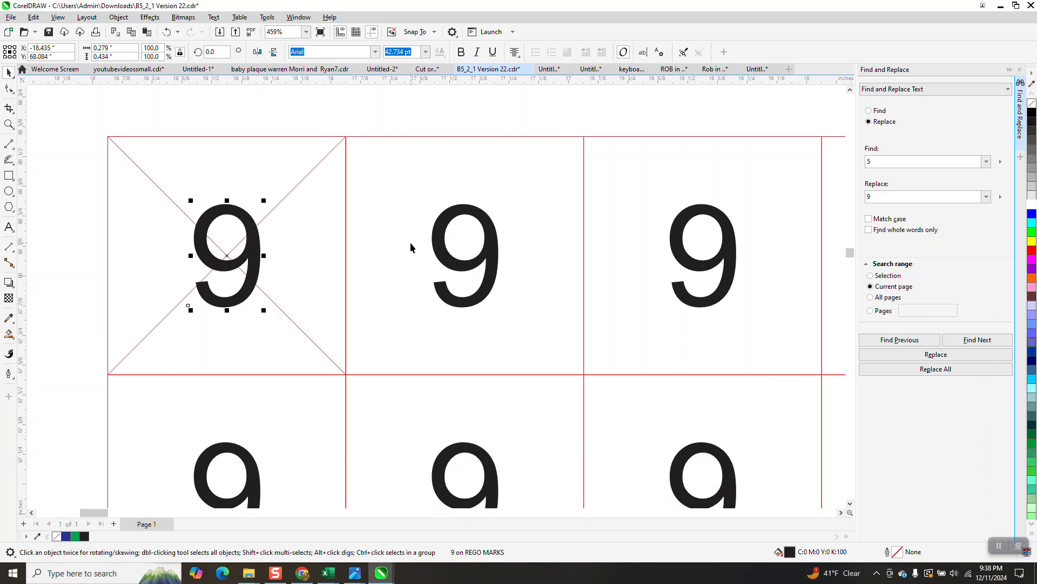
scroll(399, 228, "down", 1)
scroll(394, 227, "down", 1)
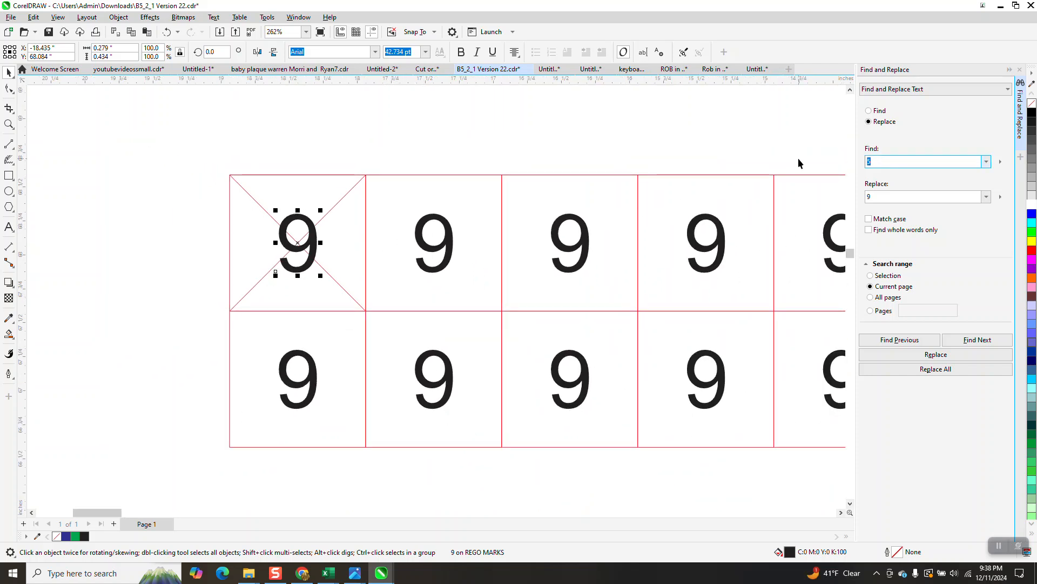
left_click(874, 195)
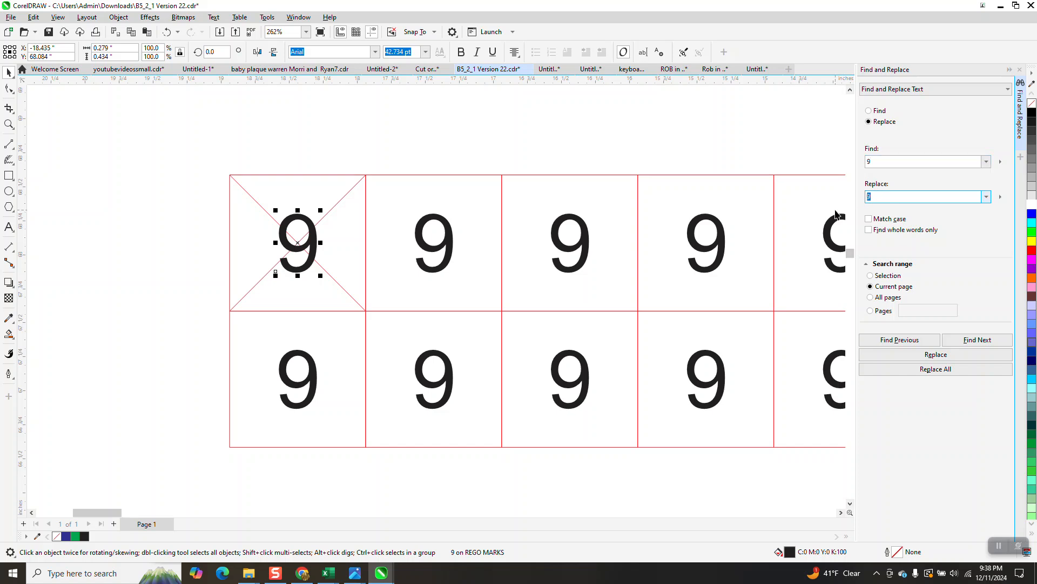
type("4")
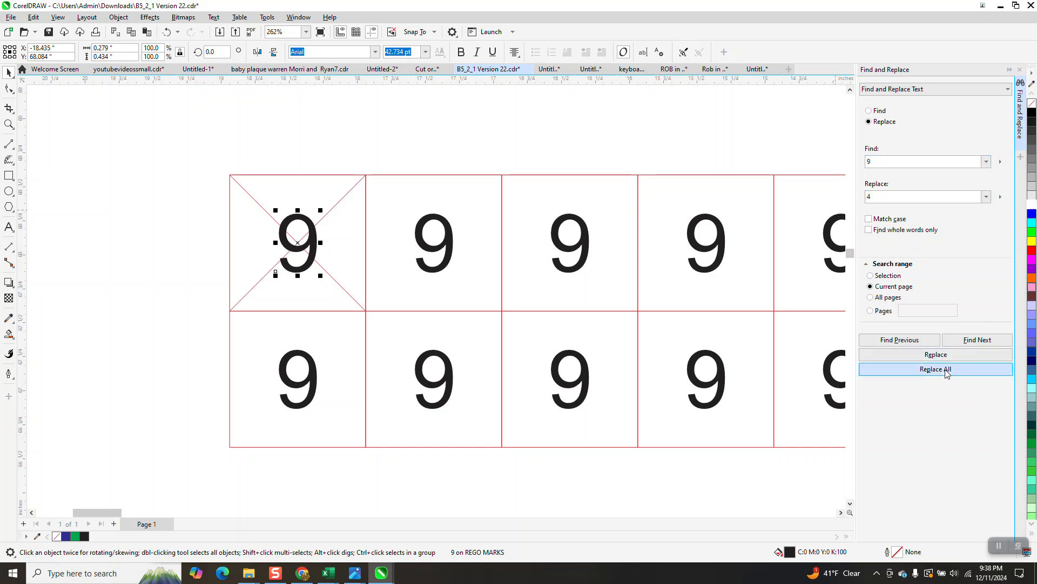
left_click(918, 367)
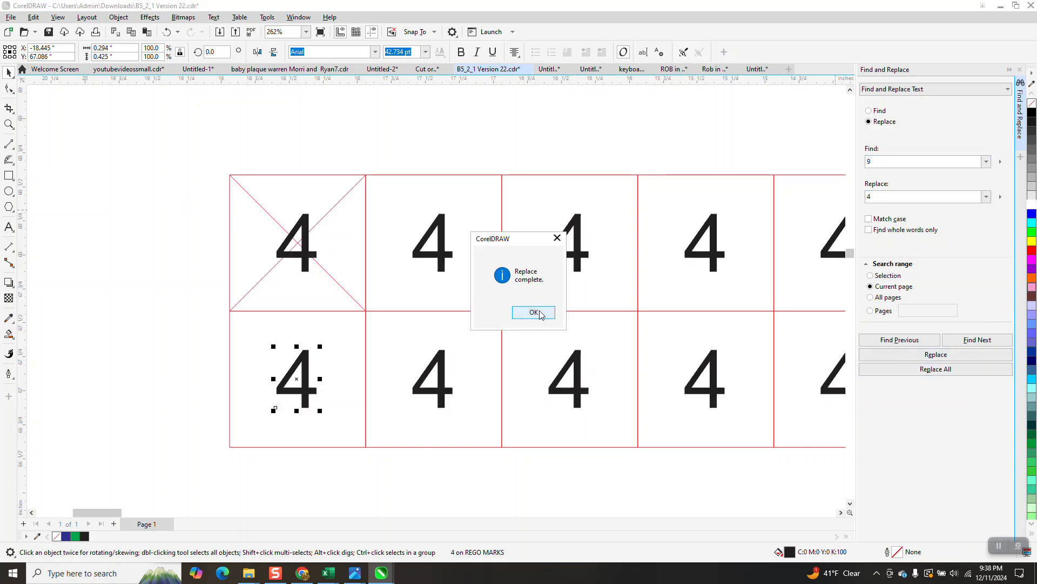
left_click(537, 309)
Replace all 4 characters on the current page with 0
left_click(9, 124)
left_click_drag(226, 180, 408, 301)
left_click(8, 72)
left_click(419, 271)
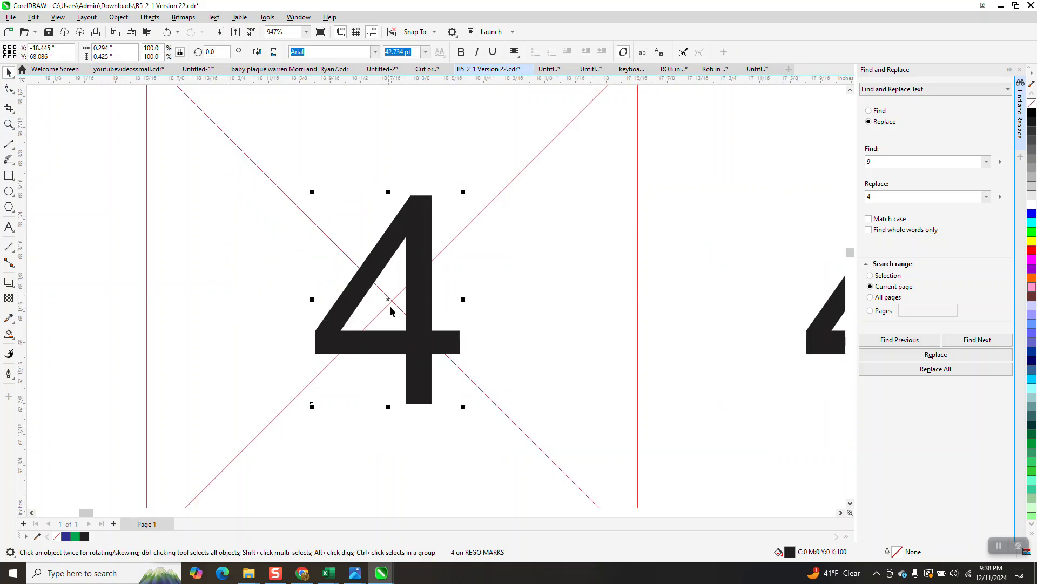
scroll(397, 309, "down", 5)
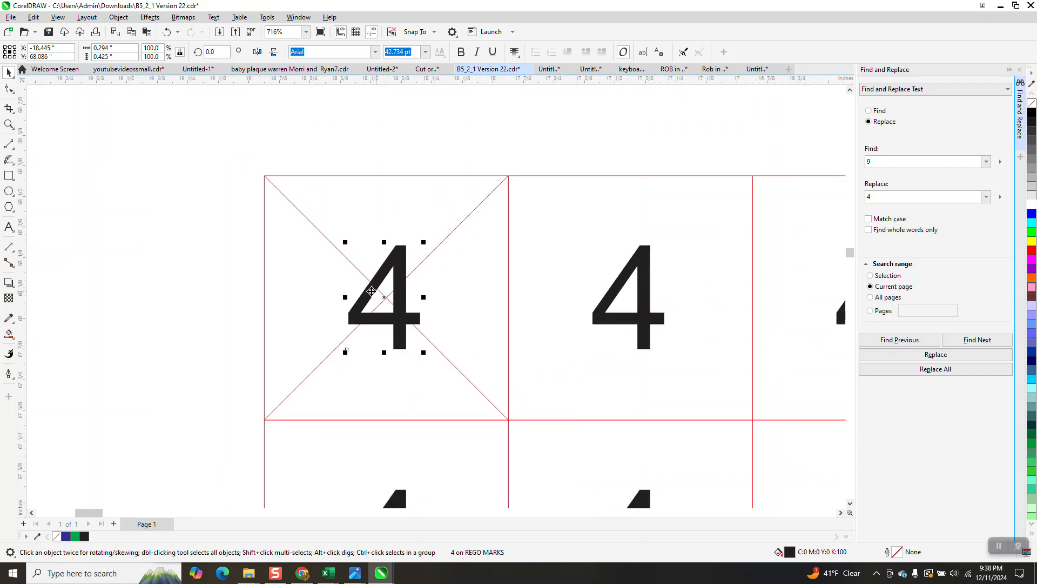
scroll(357, 270, "down", 2)
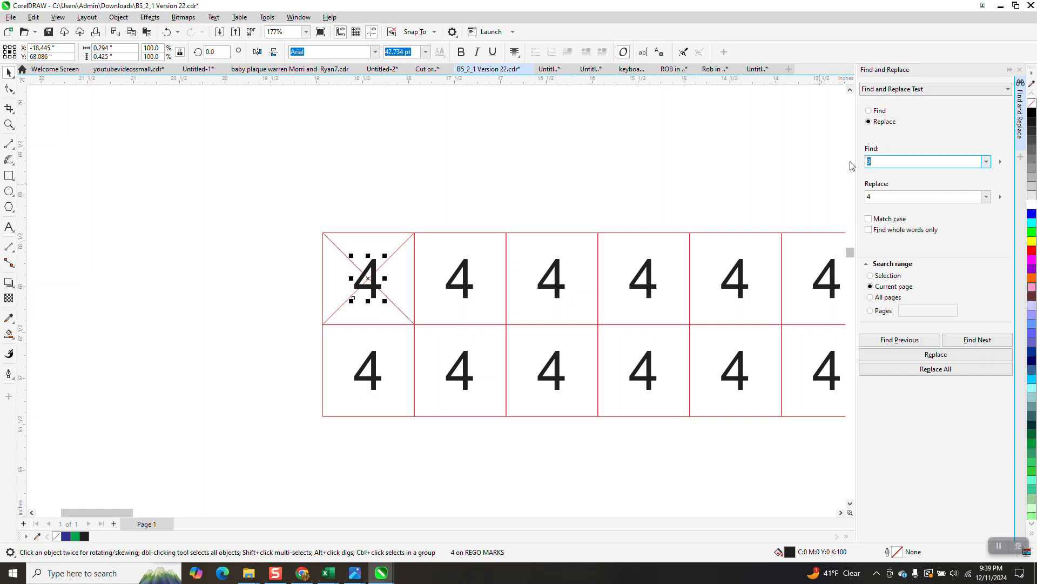
key("Tab")
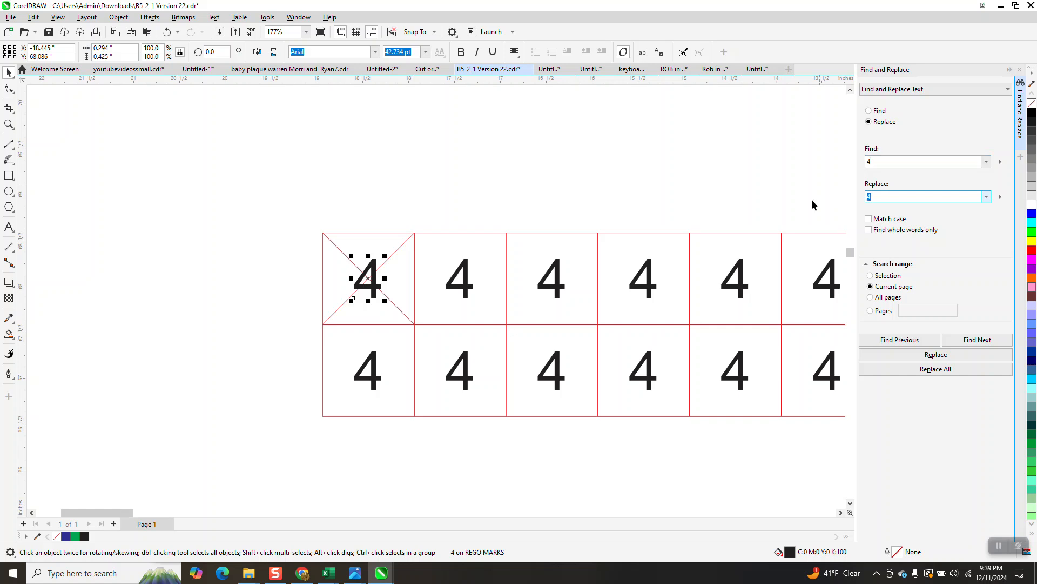
type("0")
left_click(941, 370)
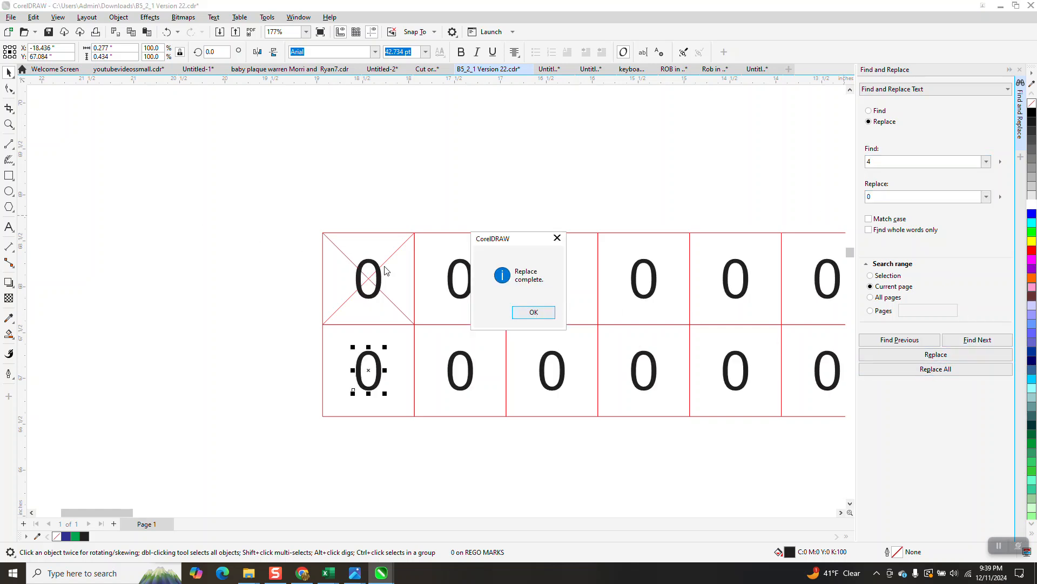
left_click(533, 312)
Replace all 0 characters on the current page with 3 and select the first digit
left_click(9, 124)
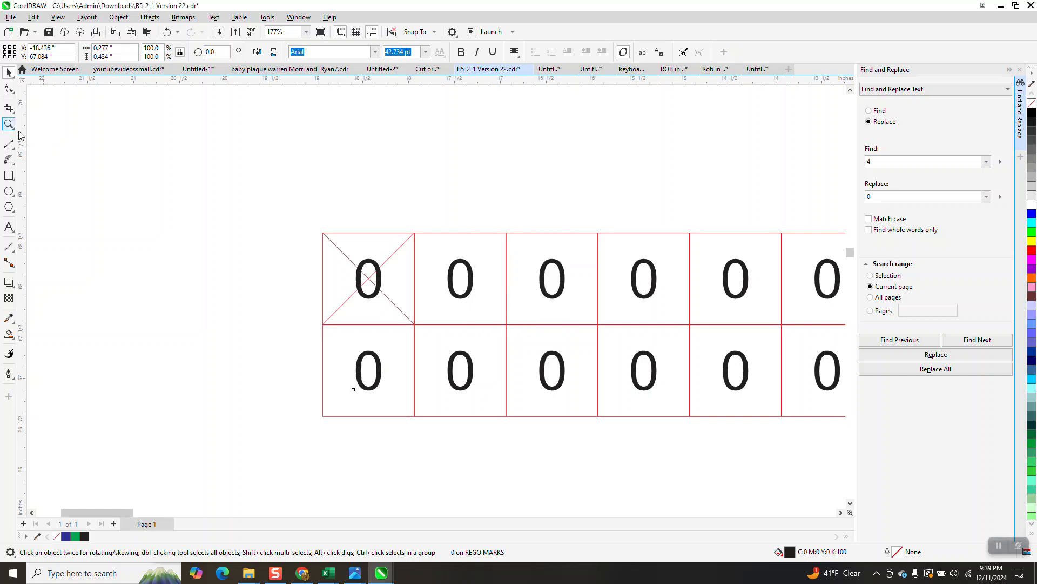
left_click_drag(348, 248, 450, 328)
left_click(9, 71)
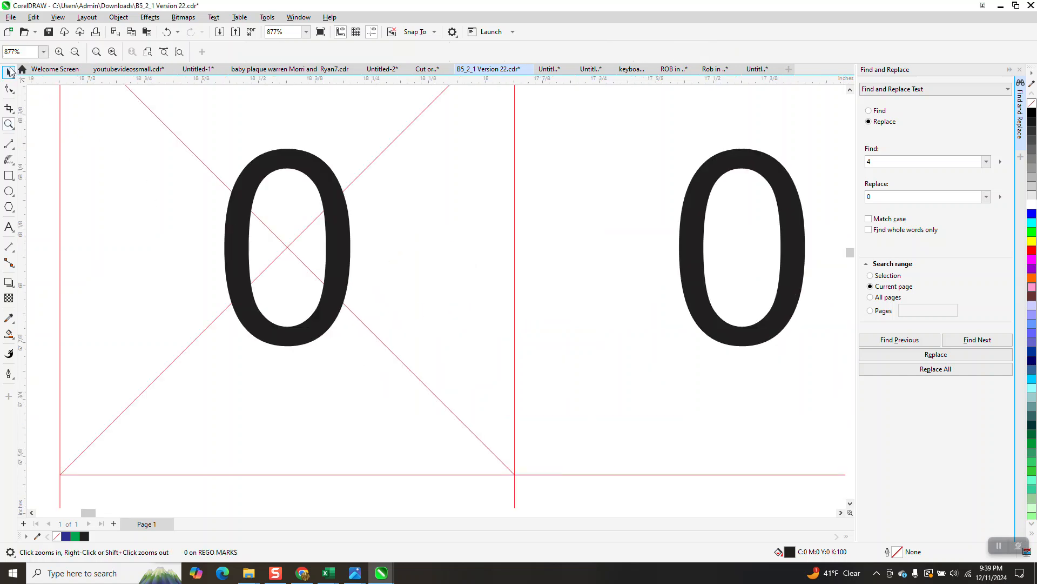
left_click(295, 166)
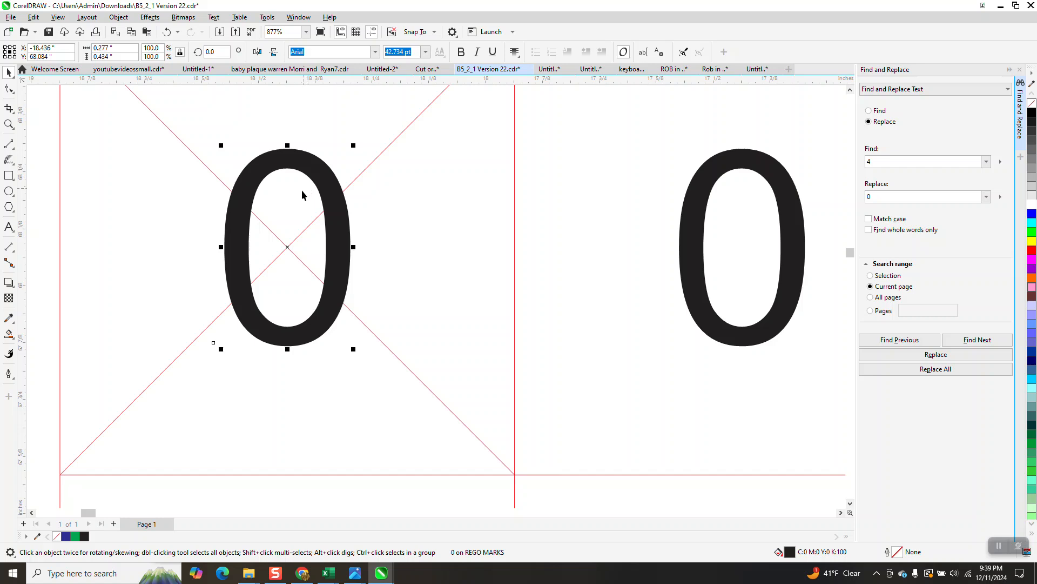
scroll(302, 190, "down", 3)
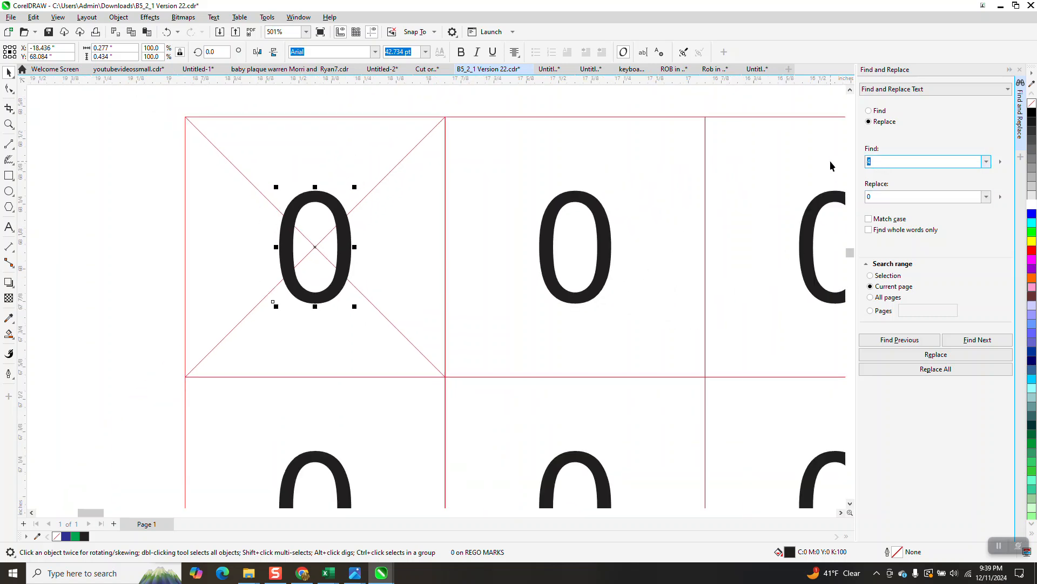
left_click(876, 198)
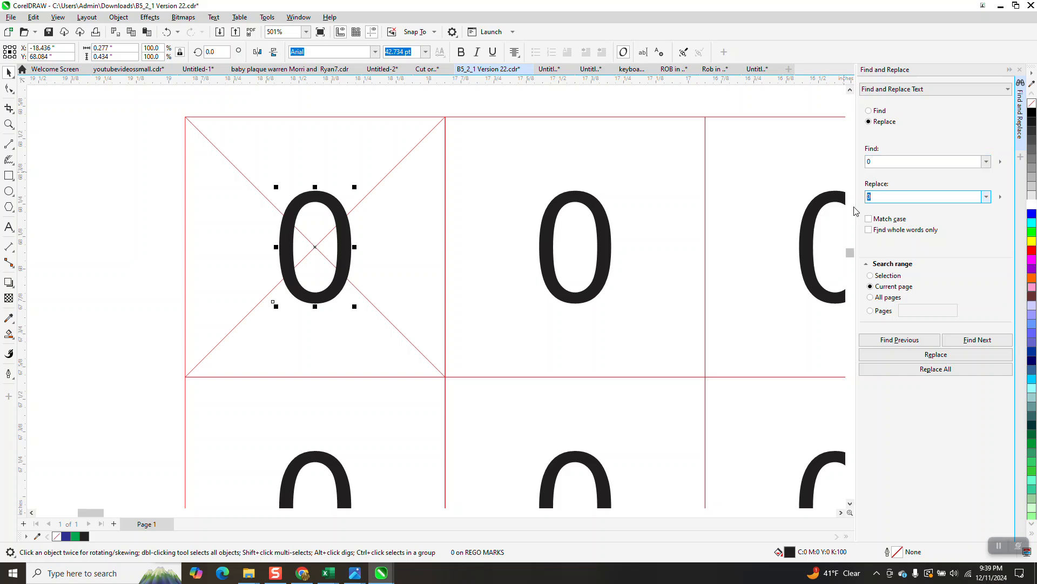
left_click(944, 369)
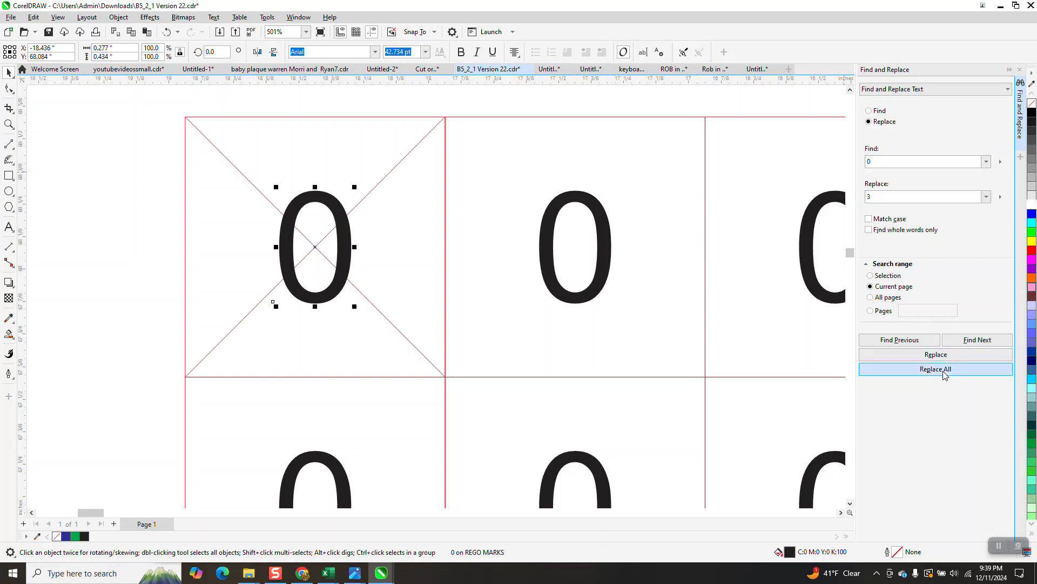
left_click(533, 311)
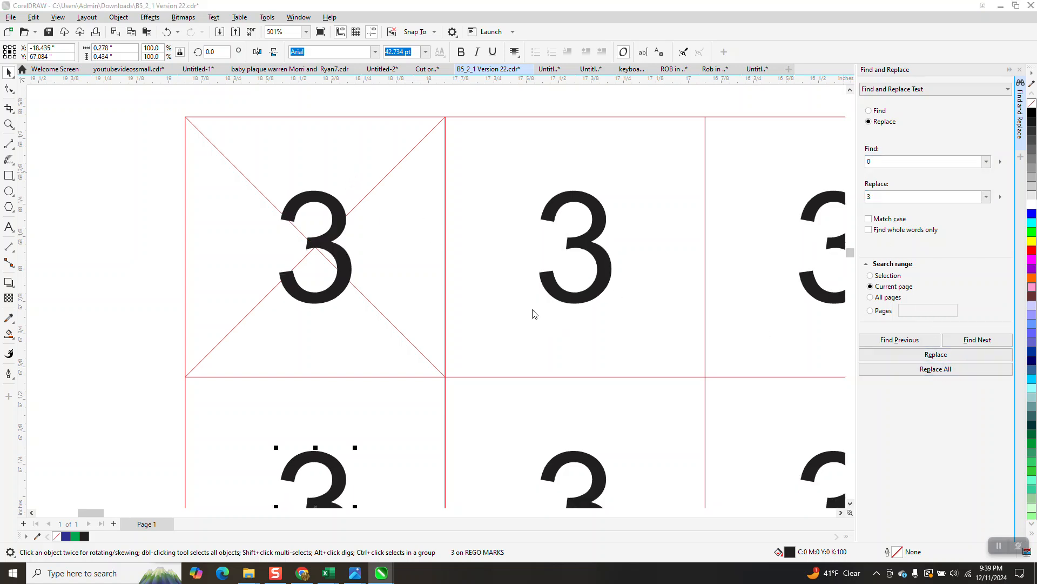
left_click(366, 146)
left_click(341, 222)
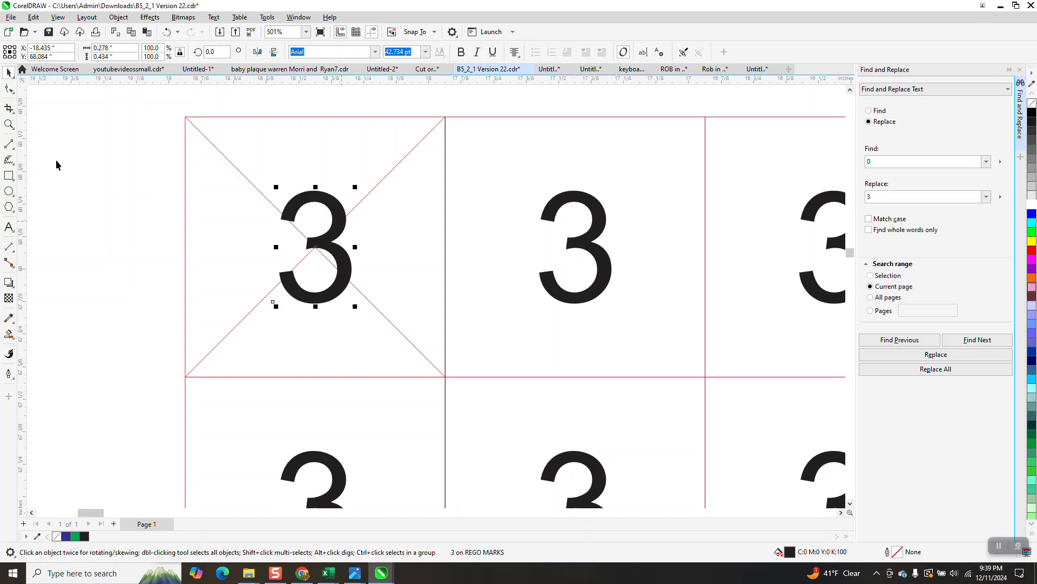
Replace all 3 characters on the current page with 1
left_click(8, 125)
left_click_drag(177, 196, 425, 330)
left_click(8, 72)
left_click(486, 153)
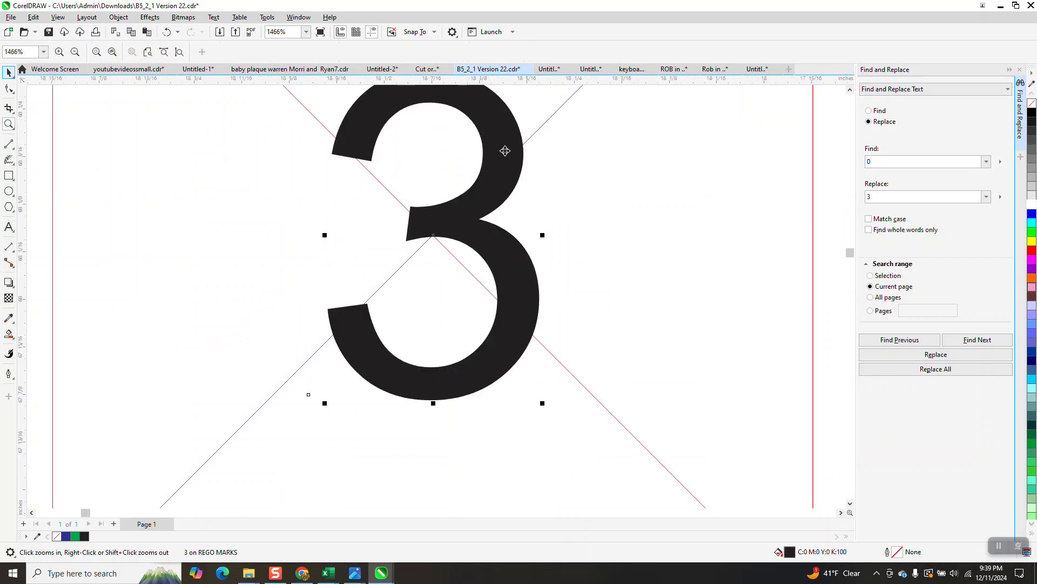
left_click(434, 232)
scroll(377, 247, "down", 6)
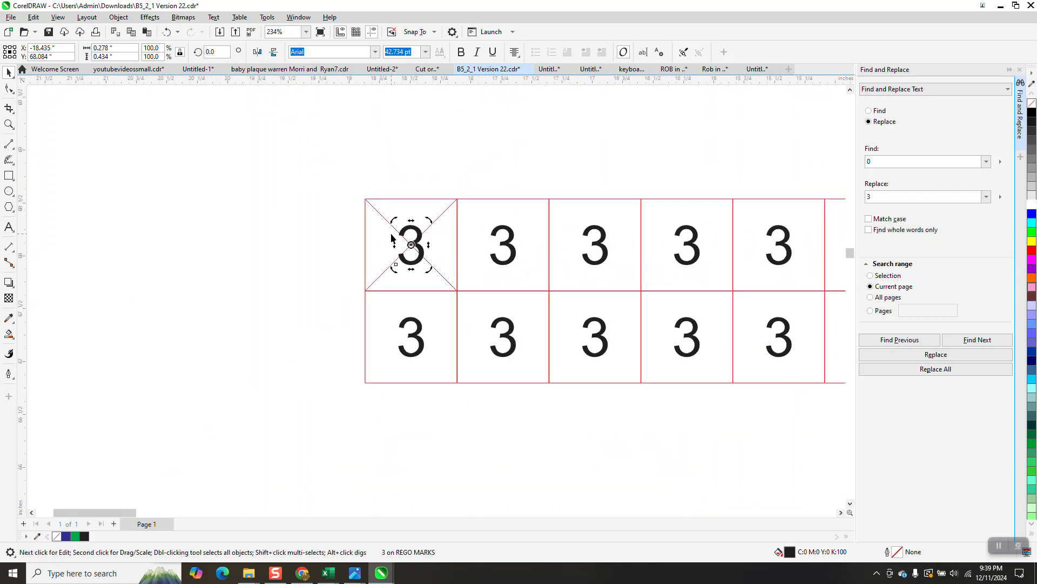
scroll(333, 189, "down", 2)
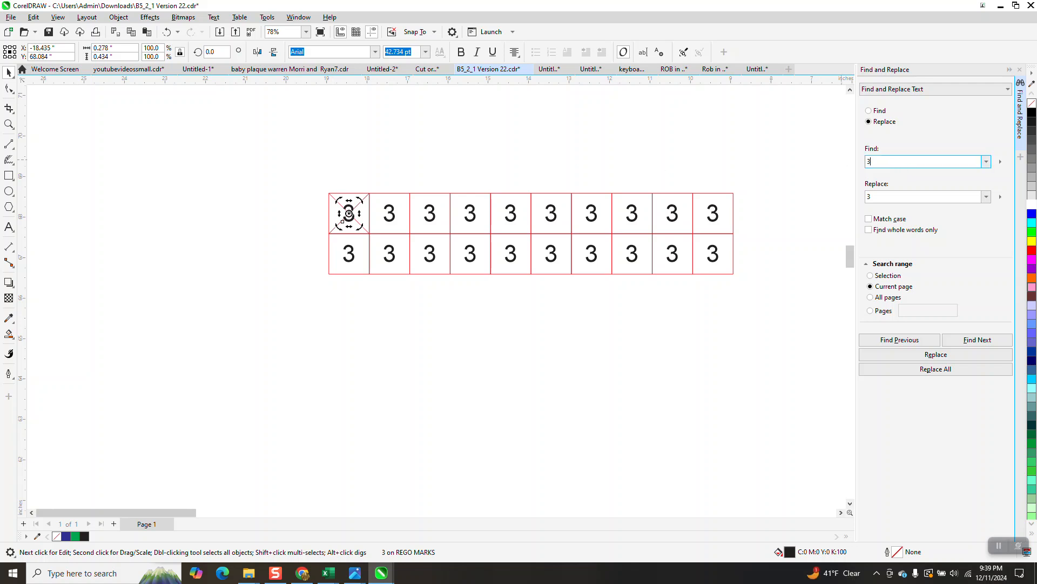
left_click(910, 197)
type("1")
left_click(943, 370)
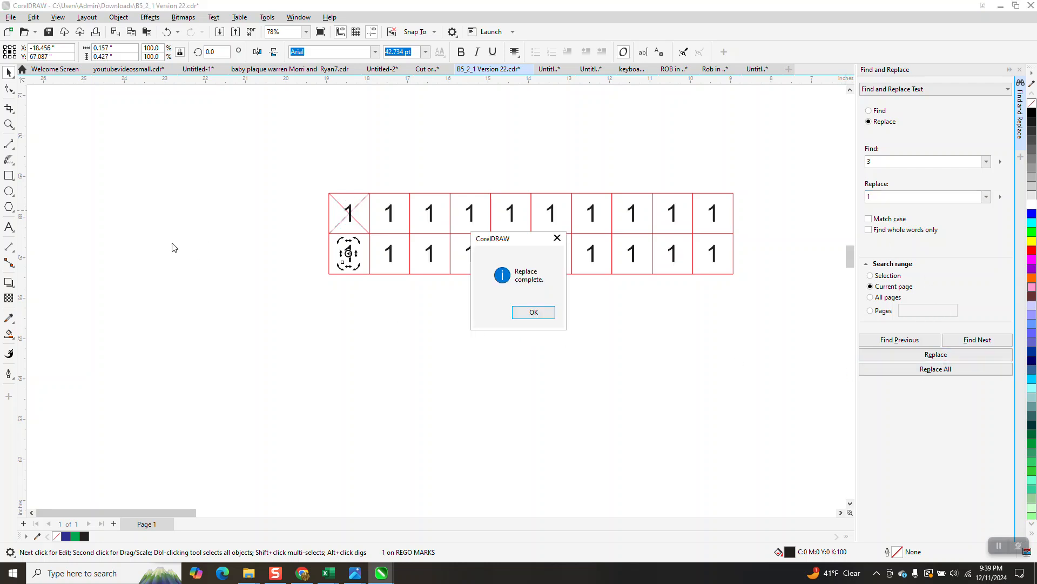
left_click(550, 314)
Select the first digit and change its font to Arial Unicode MS
left_click(9, 124)
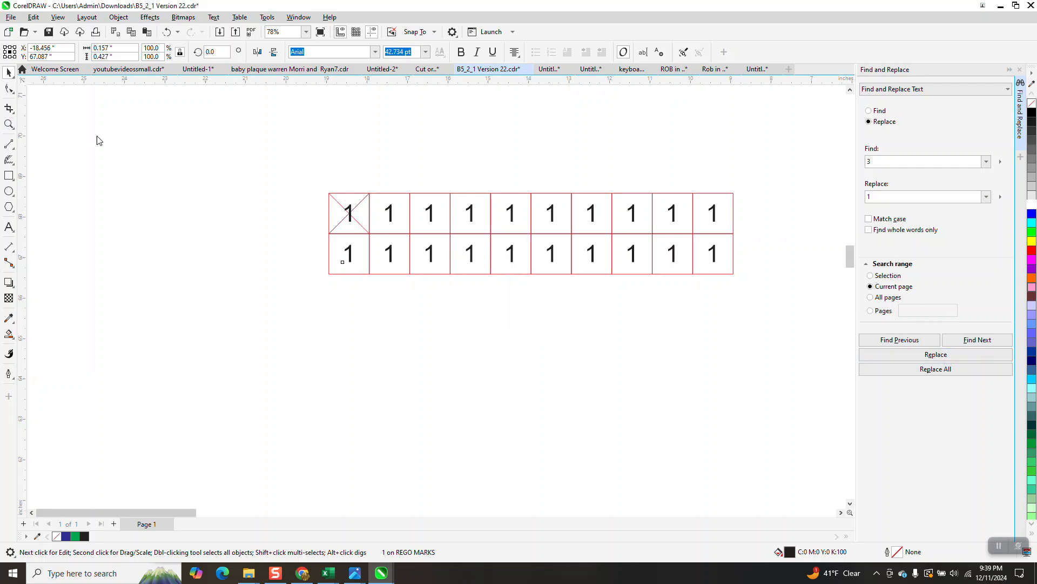
left_click_drag(331, 207, 443, 263)
left_click(11, 74)
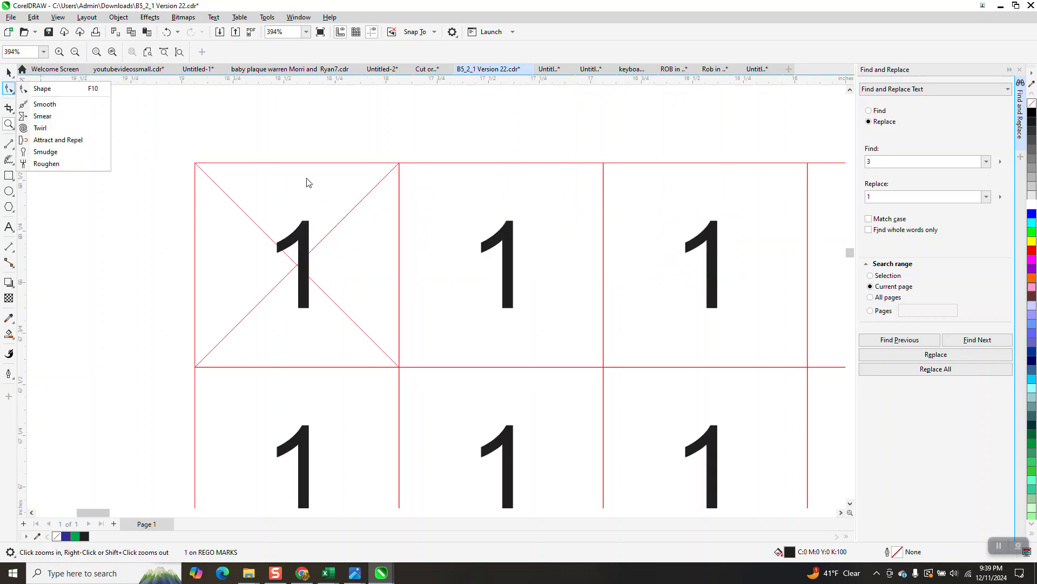
left_click(308, 227)
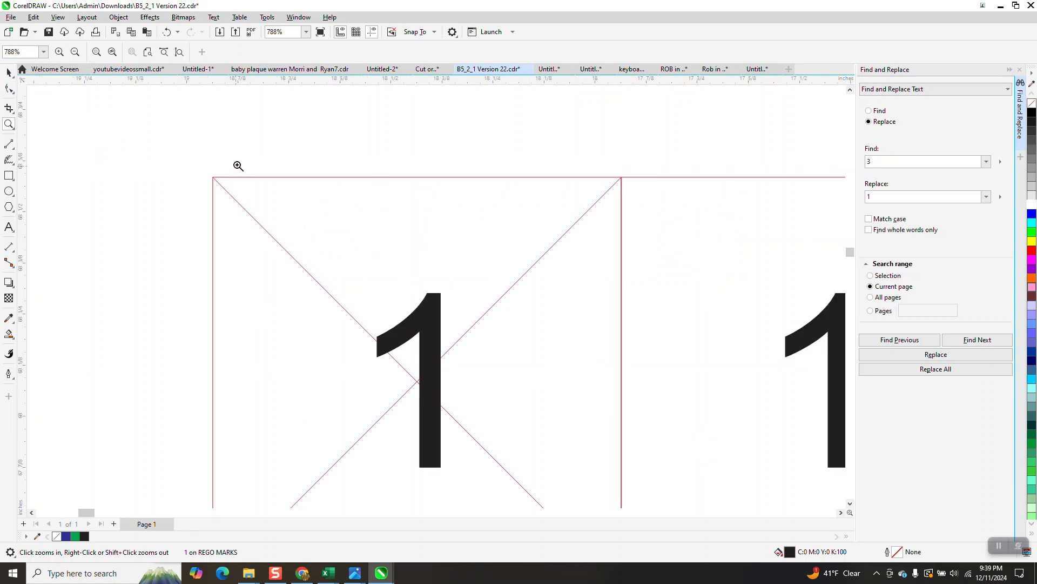
scroll(238, 164, "down", 1)
left_click(9, 72)
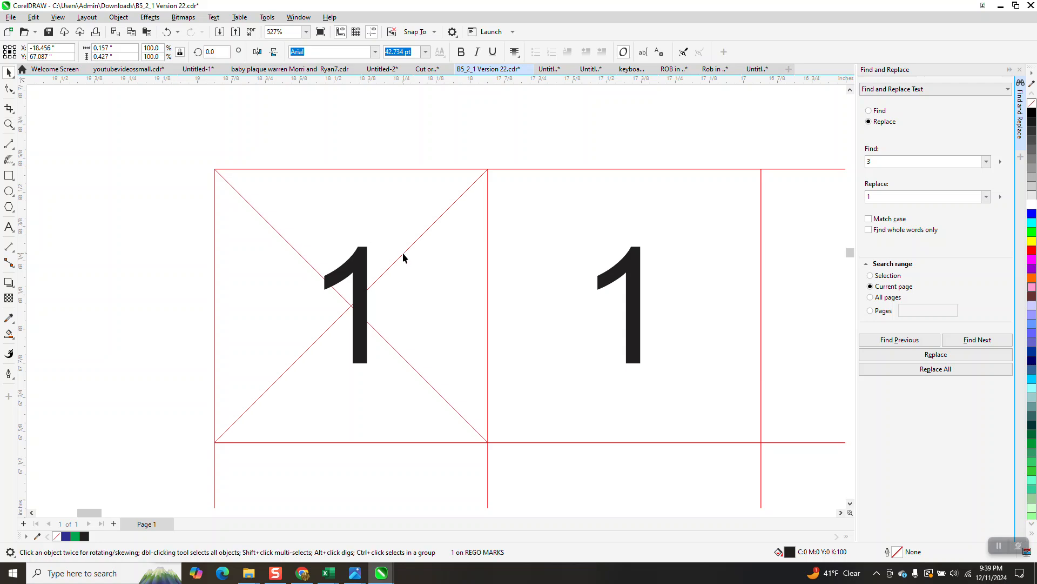
left_click(362, 255)
scroll(369, 252, "down", 2)
left_click(375, 52)
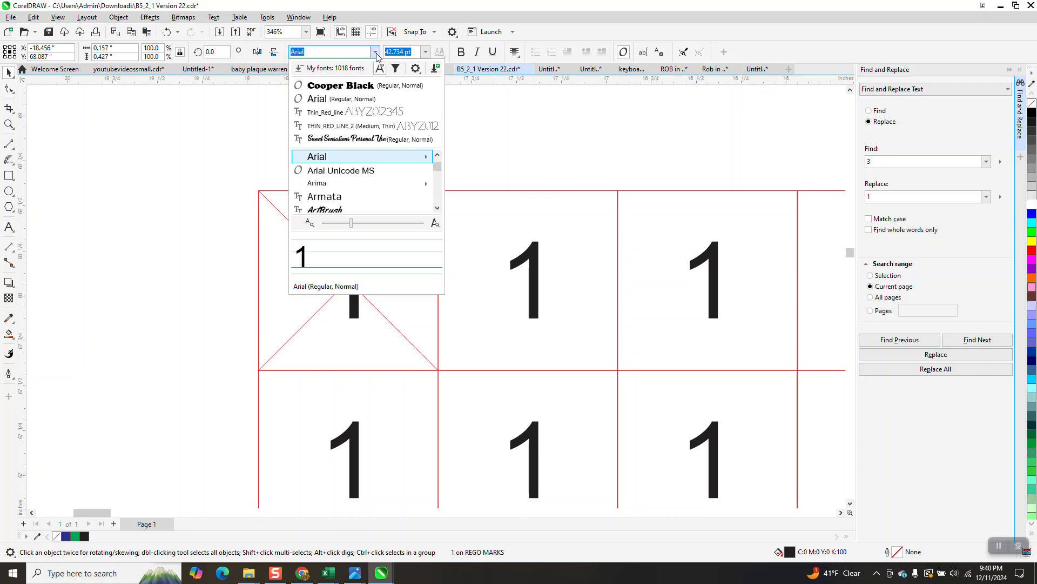
left_click(346, 170)
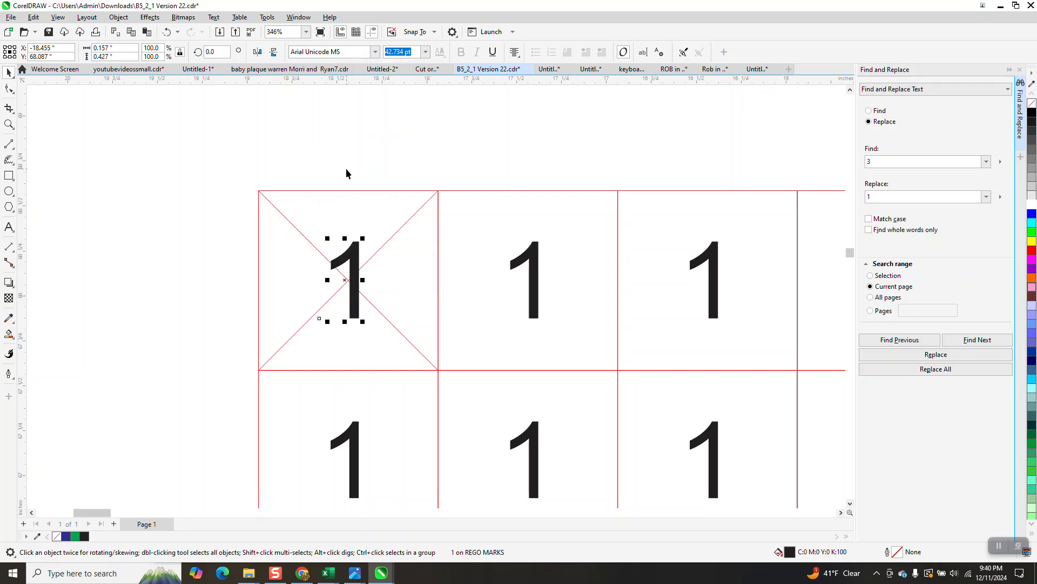
Change the first digit's font to Gill Sans
left_click(375, 52)
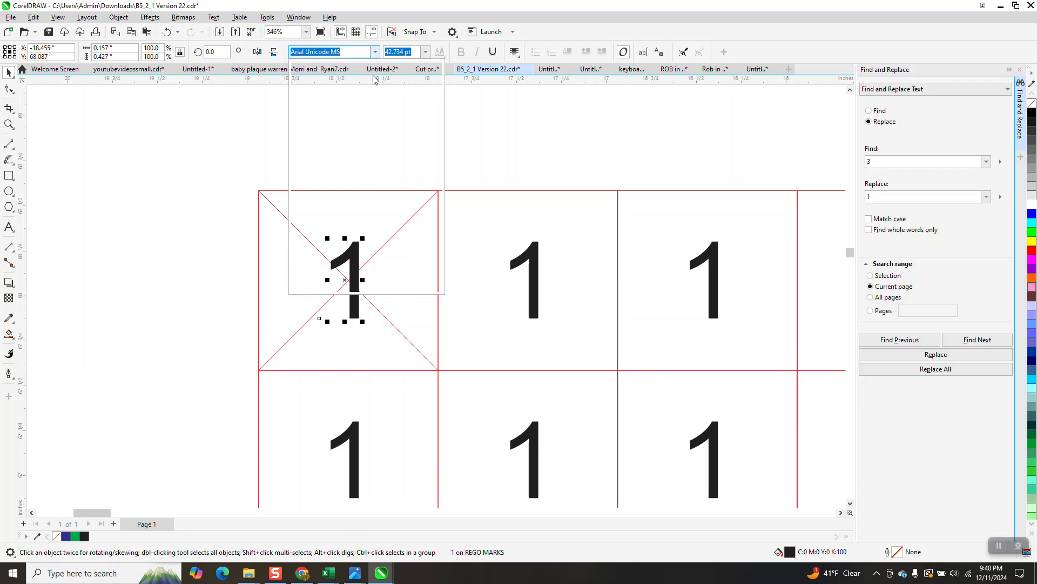
mouse_move(352, 170)
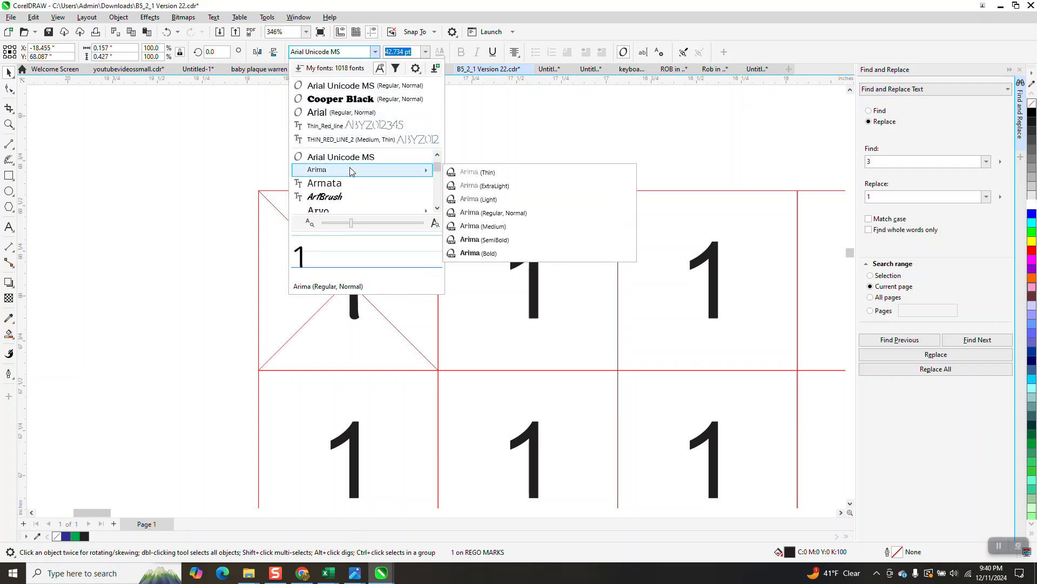
mouse_move(351, 212)
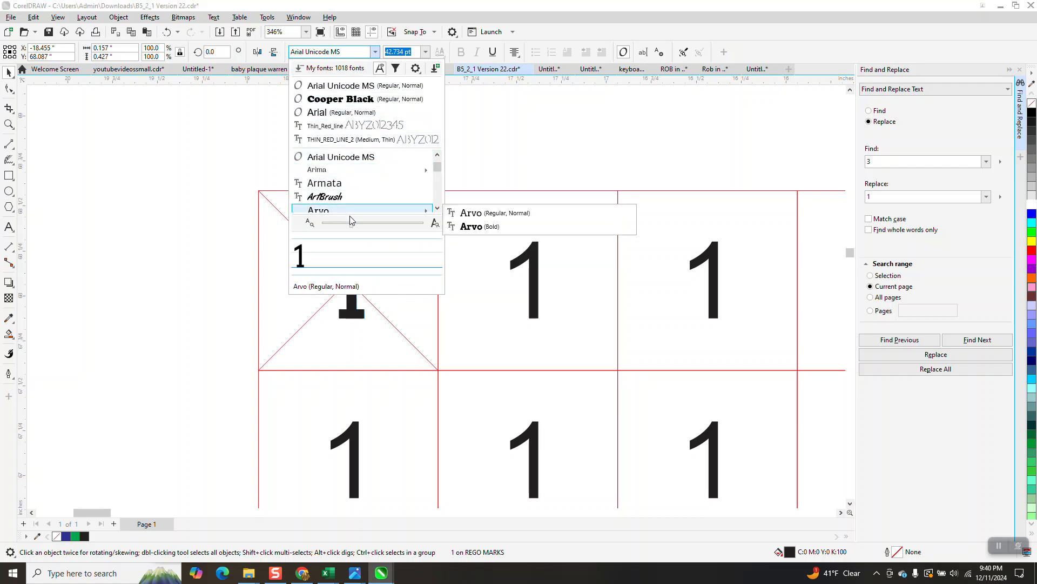
scroll(359, 189, "down", 10)
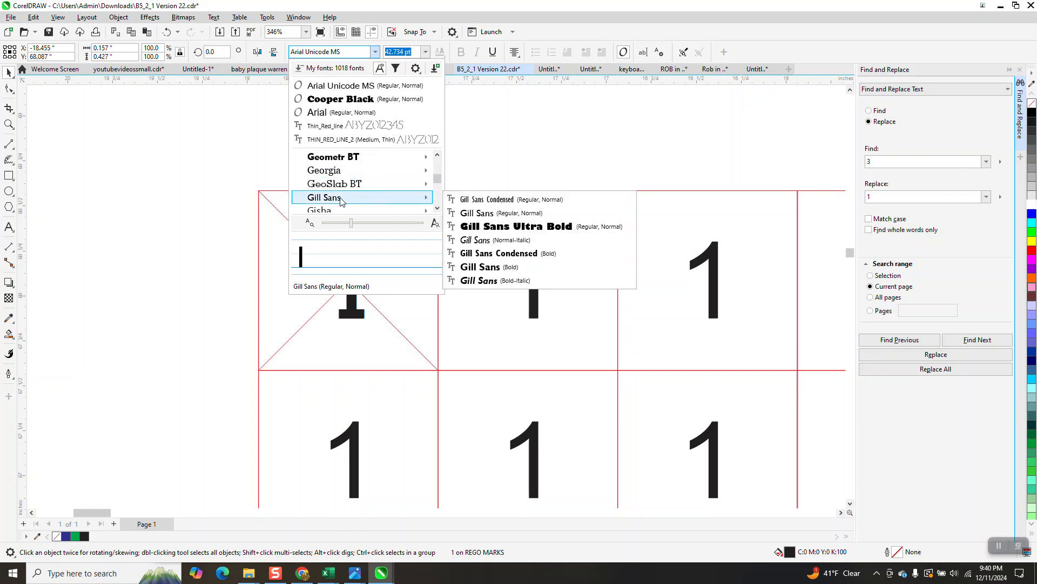
left_click(361, 197)
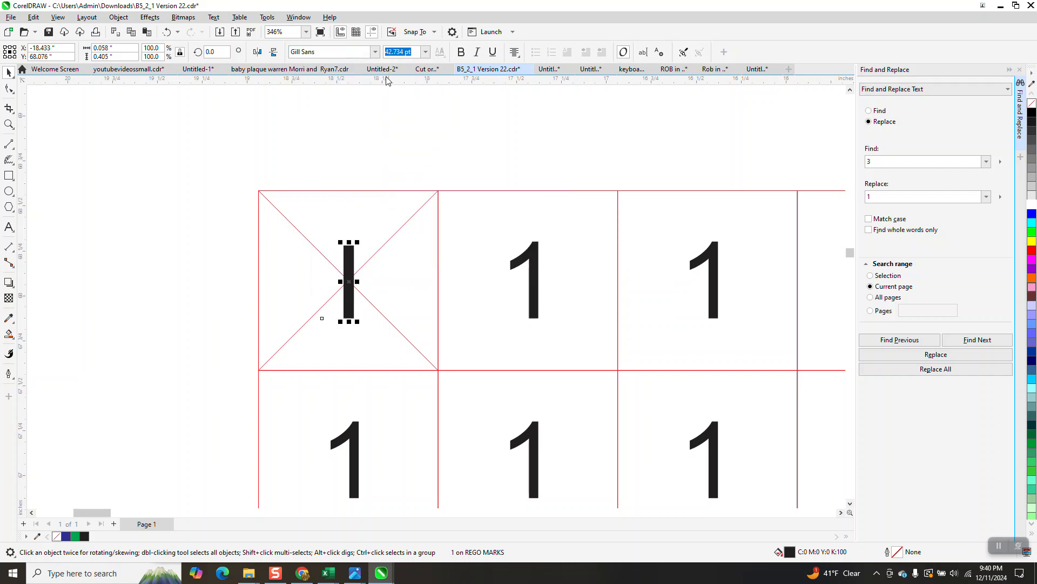
Change the first digit's font to GodOfWar
left_click(377, 56)
left_click(376, 53)
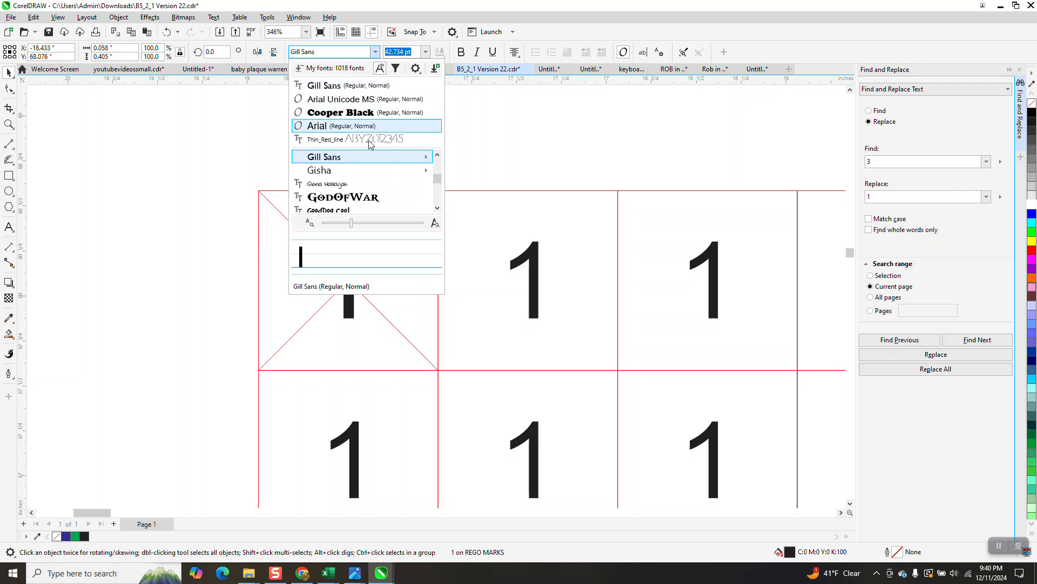
left_click(358, 193)
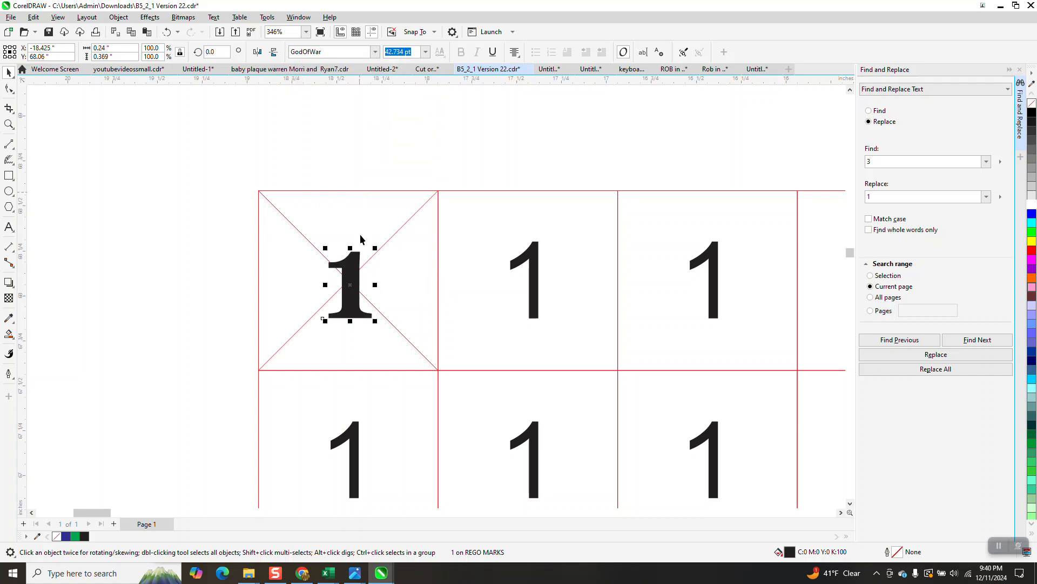
Change the first digit's text to 0 in the Edit Text dialog
left_click(9, 124)
mouse_move(270, 230)
left_mouse_down()
mouse_move(318, 282)
mouse_move(448, 365)
left_mouse_up()
left_click(9, 72)
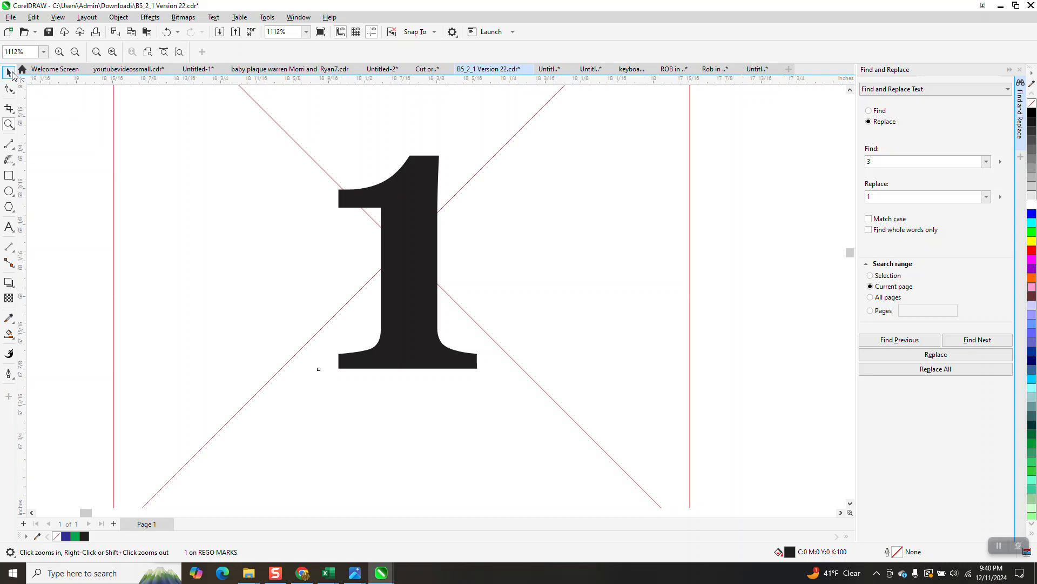
left_click(419, 216)
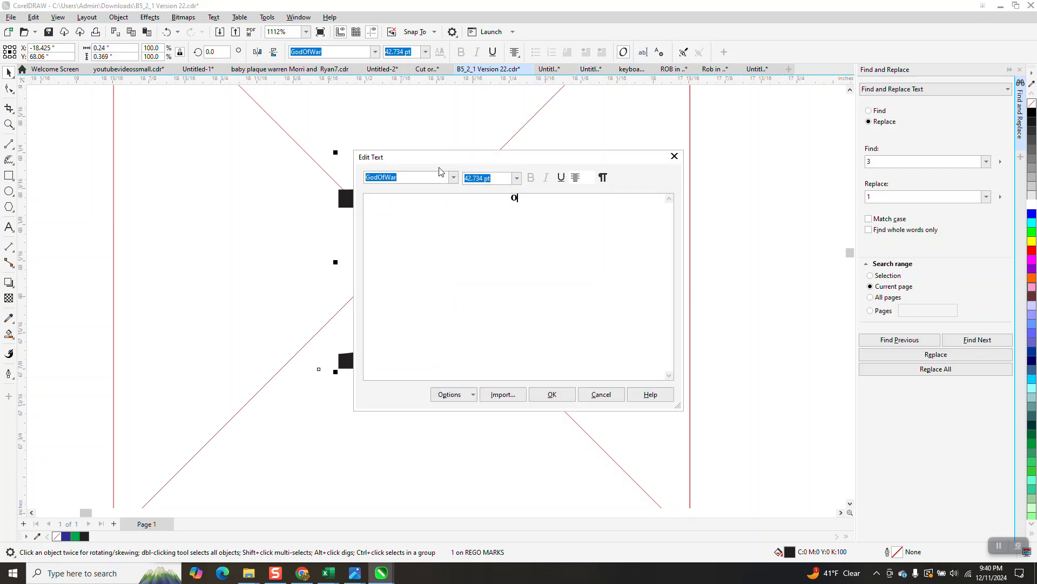
left_click(552, 394)
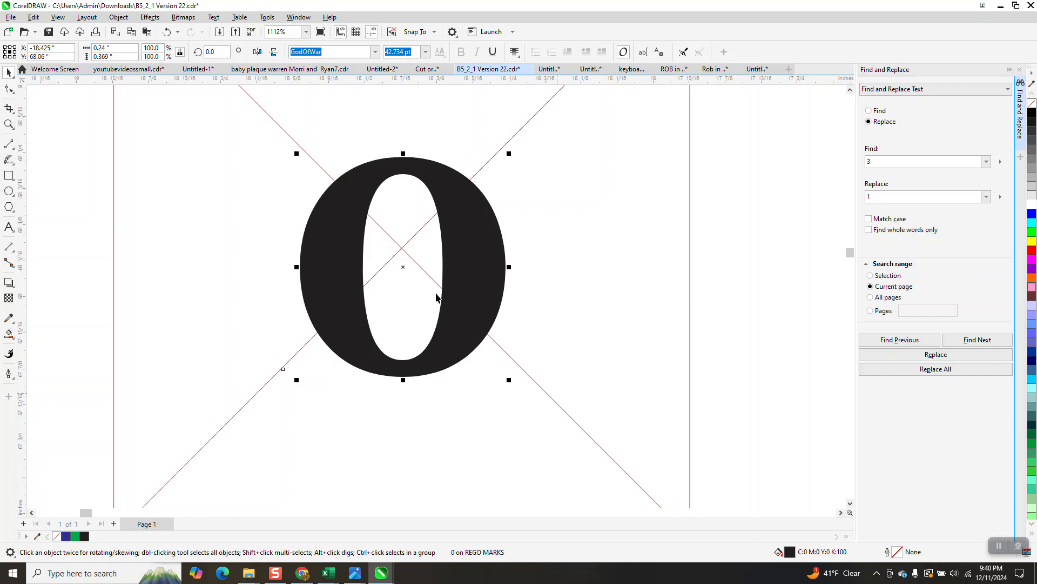
Move the first digit slightly upward and edit its text back to 1
left_click_drag(402, 267, 399, 248)
scroll(347, 283, "down", 2)
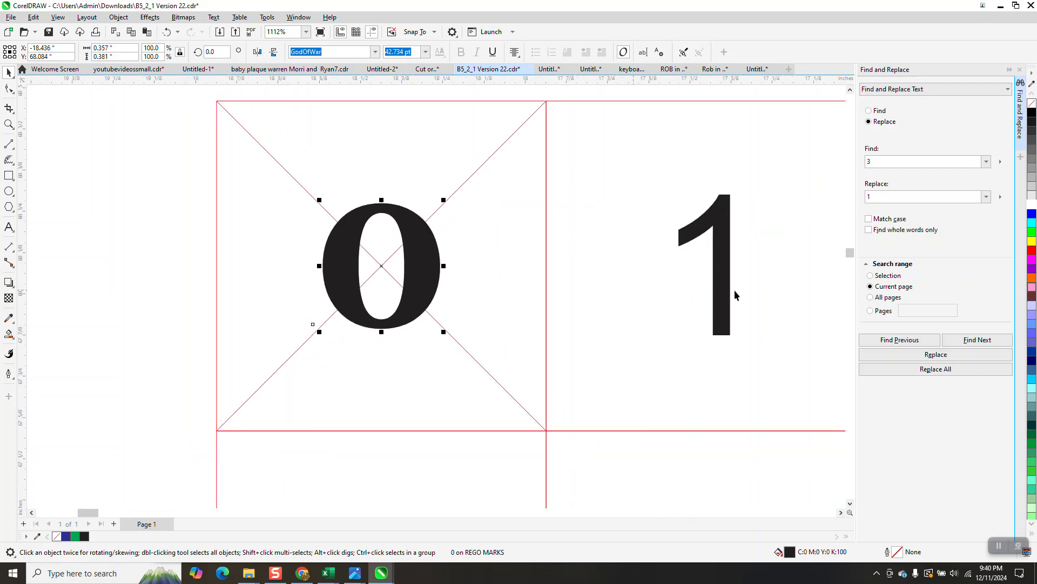
left_click(642, 51)
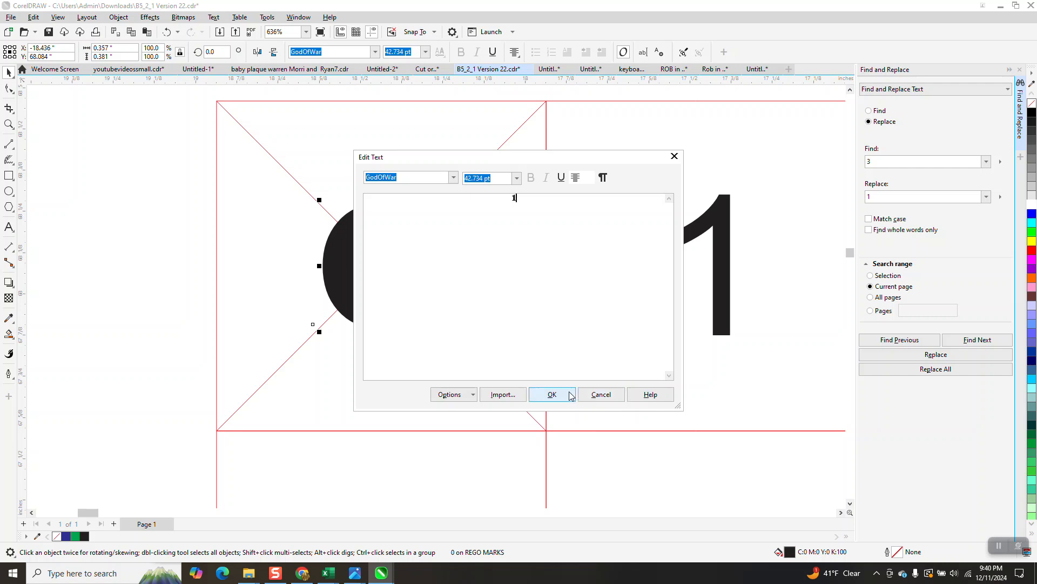
left_click(552, 394)
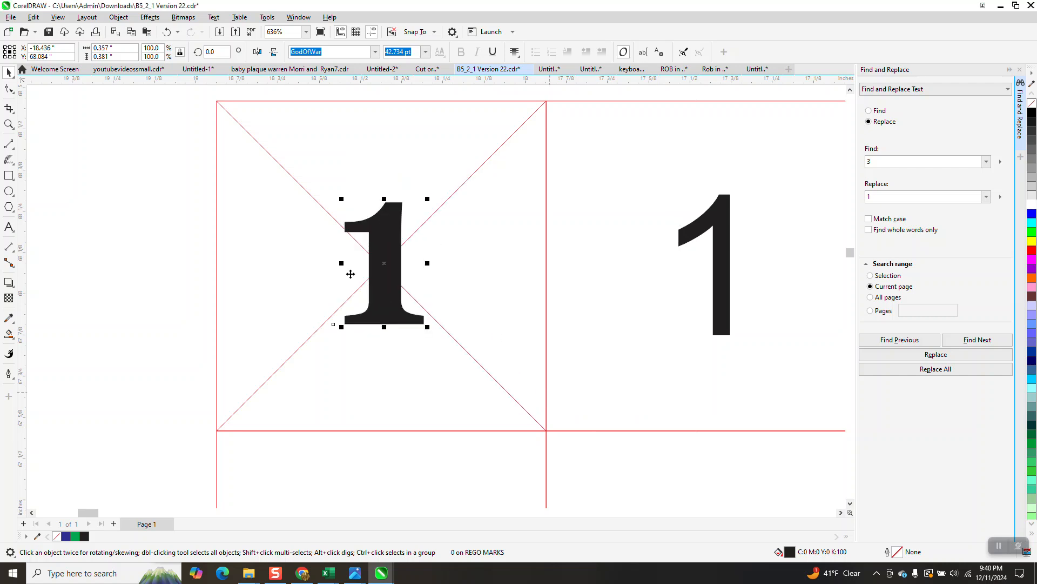
Remove the first digit's fill and give it a black outline
left_click(8, 124)
left_click_drag(274, 210, 519, 377)
left_click(9, 72)
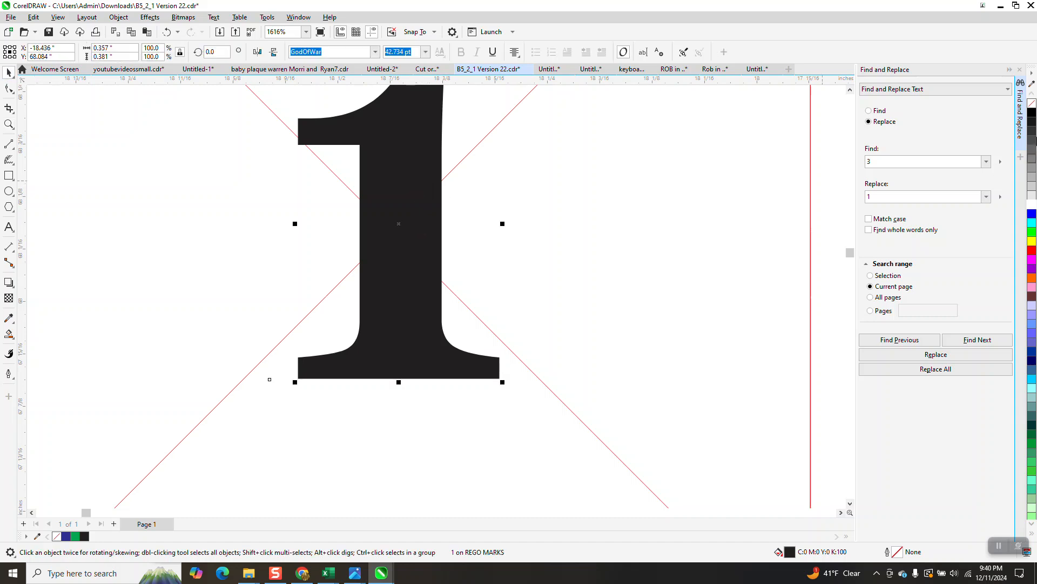
left_click(1031, 103)
right_click(1031, 114)
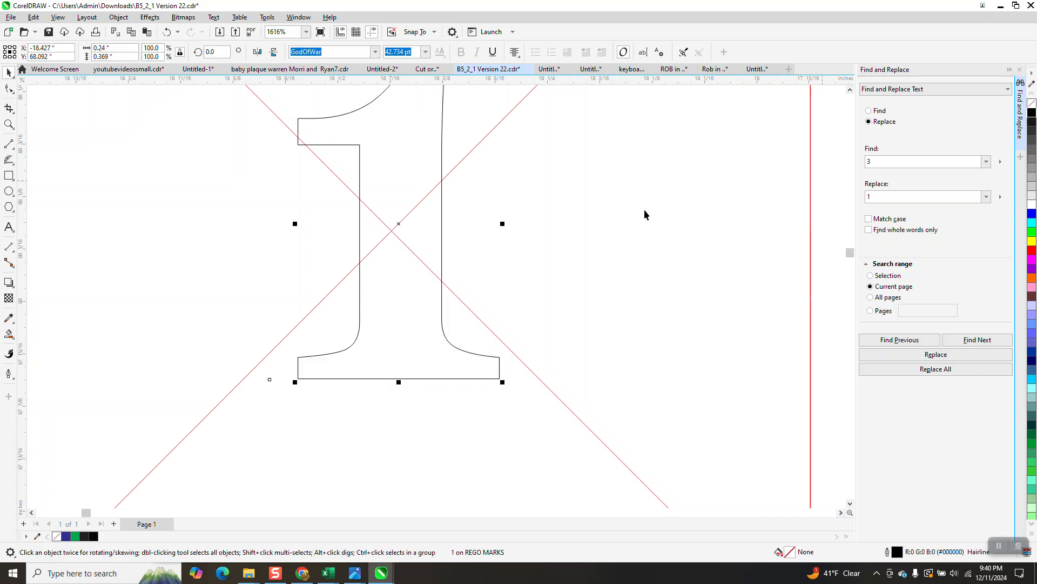
Shift the outlined first digit slightly down and left within its cell
left_click_drag(398, 224, 394, 232)
scroll(322, 251, "down", 2)
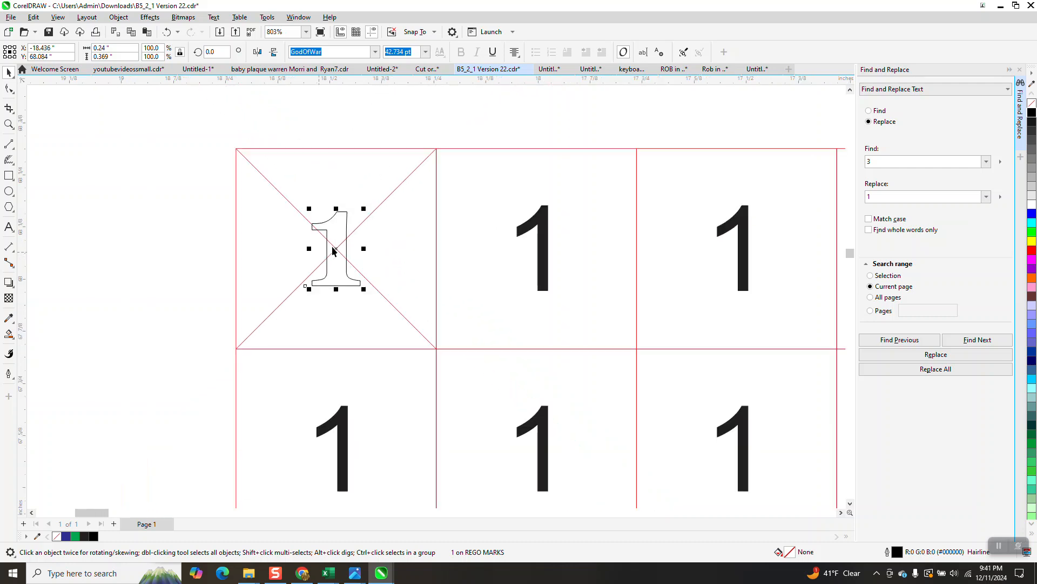
scroll(351, 234, "down", 4)
scroll(427, 236, "down", 1)
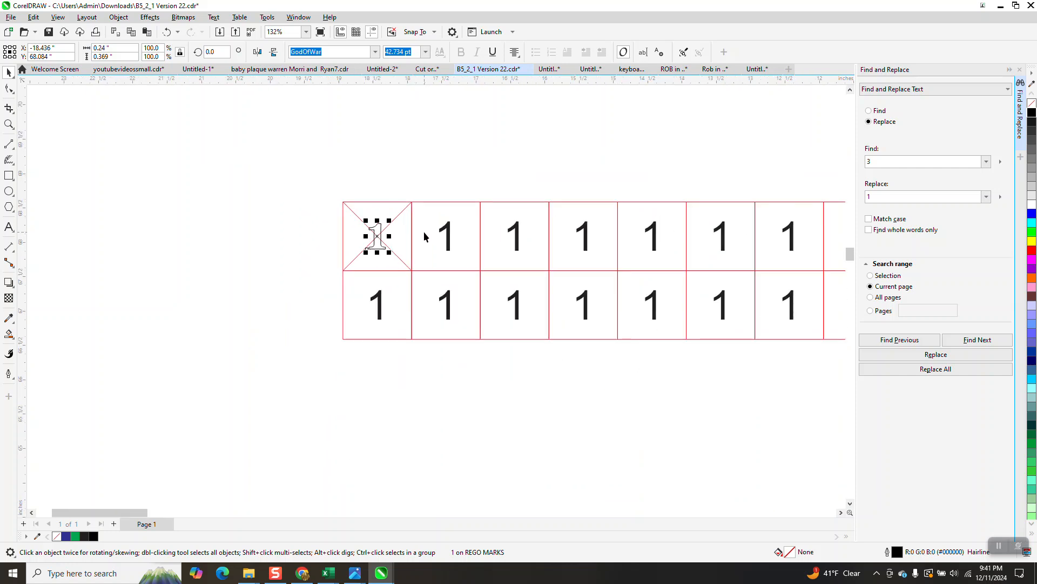